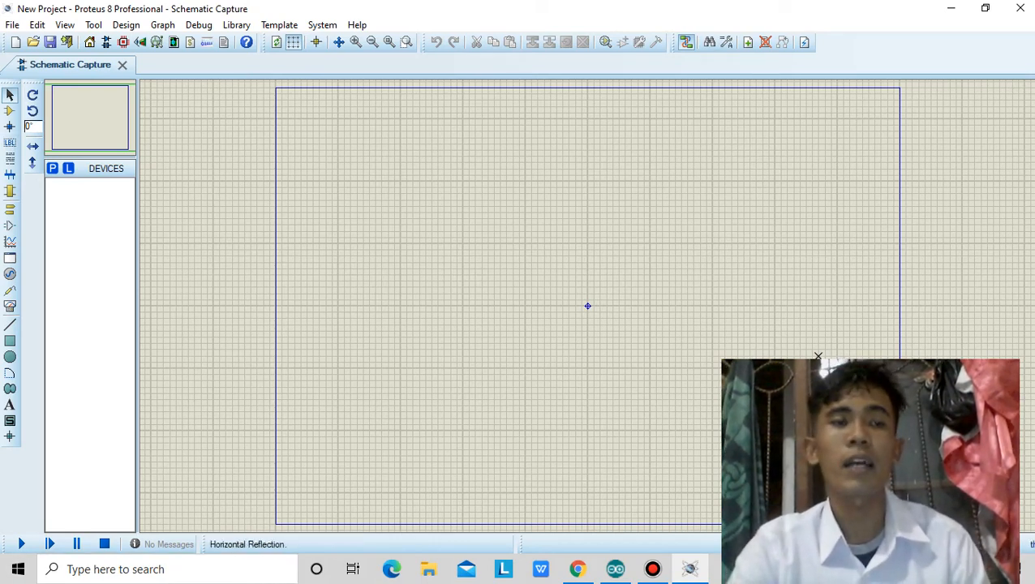
Search the device library for ARDUIN and add the ARDUINO UNO from the ArduinoTEP library to the project's device list.
click(10, 110)
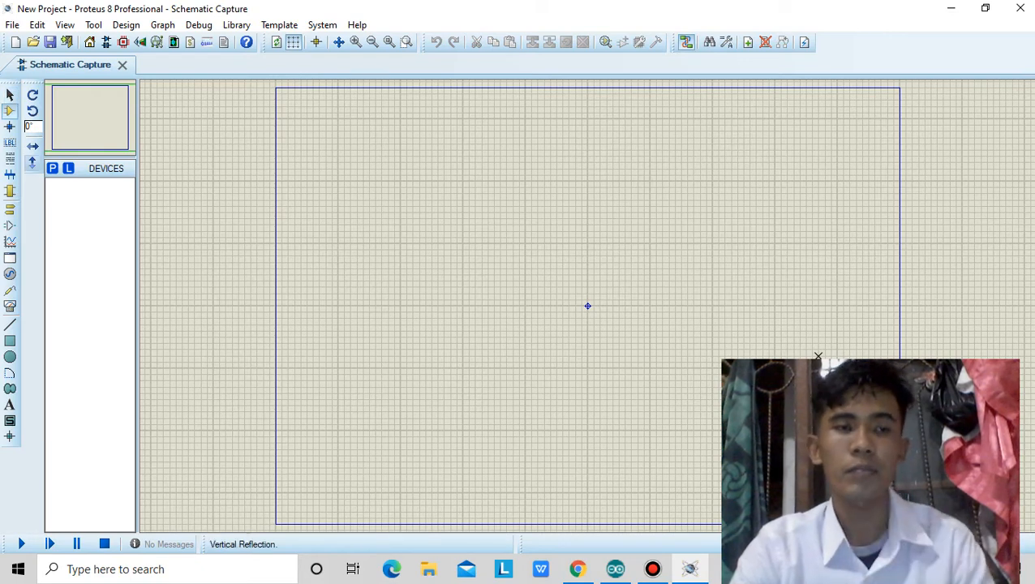
click(53, 168)
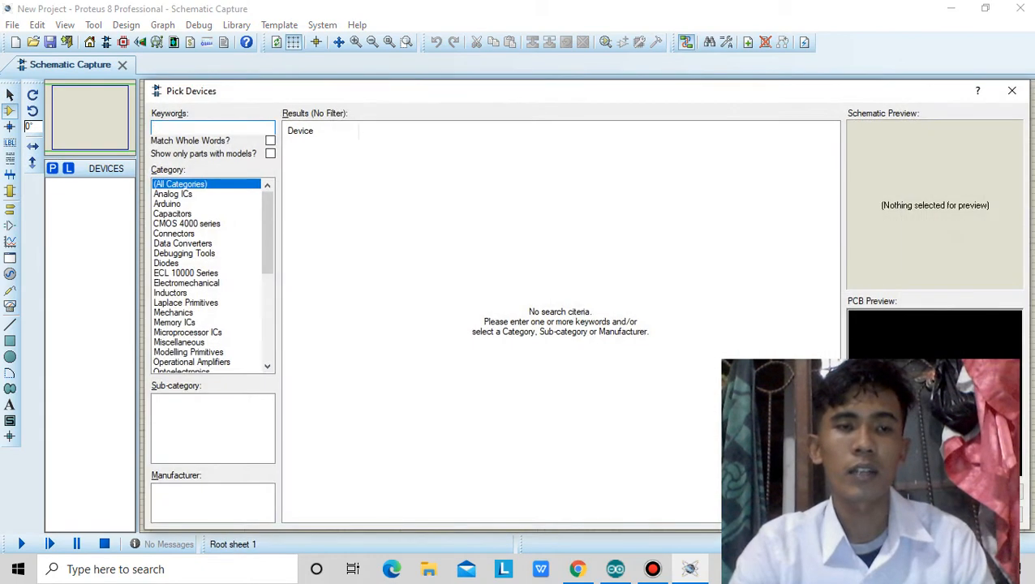
text(ar)
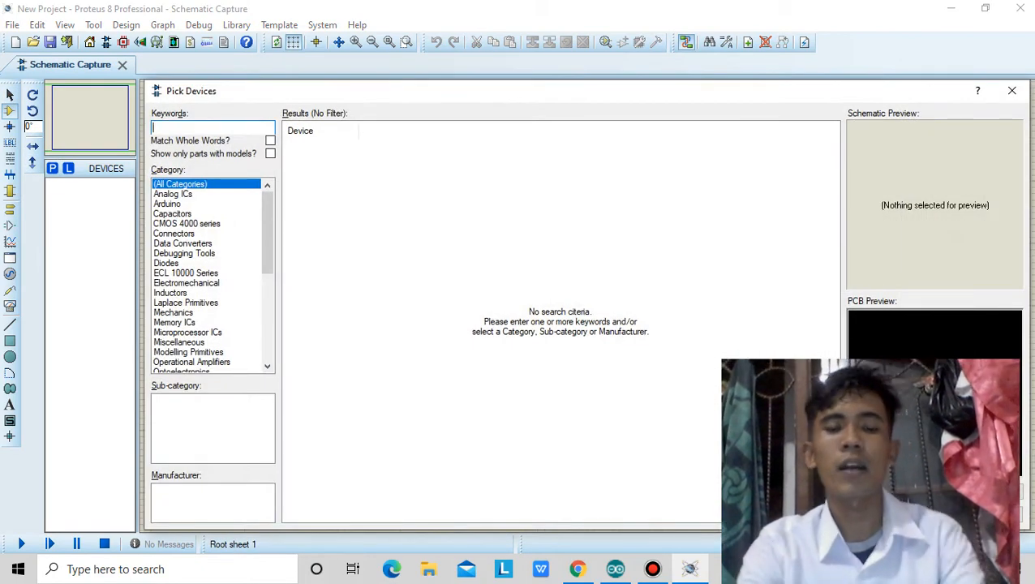
key(BackSpace)
key(BackSpace)
text(A)
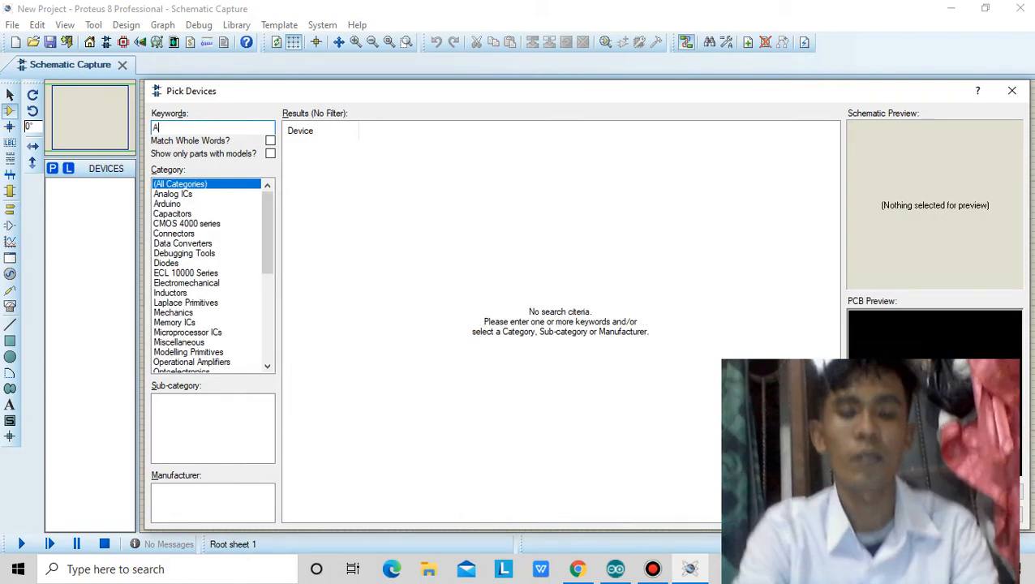
text(RDUIN)
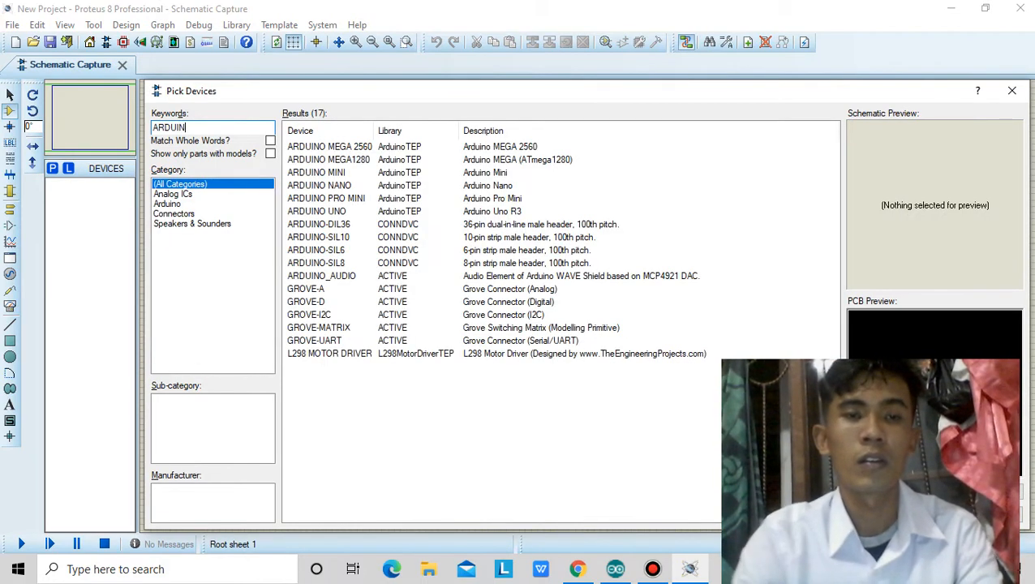
click(357, 212)
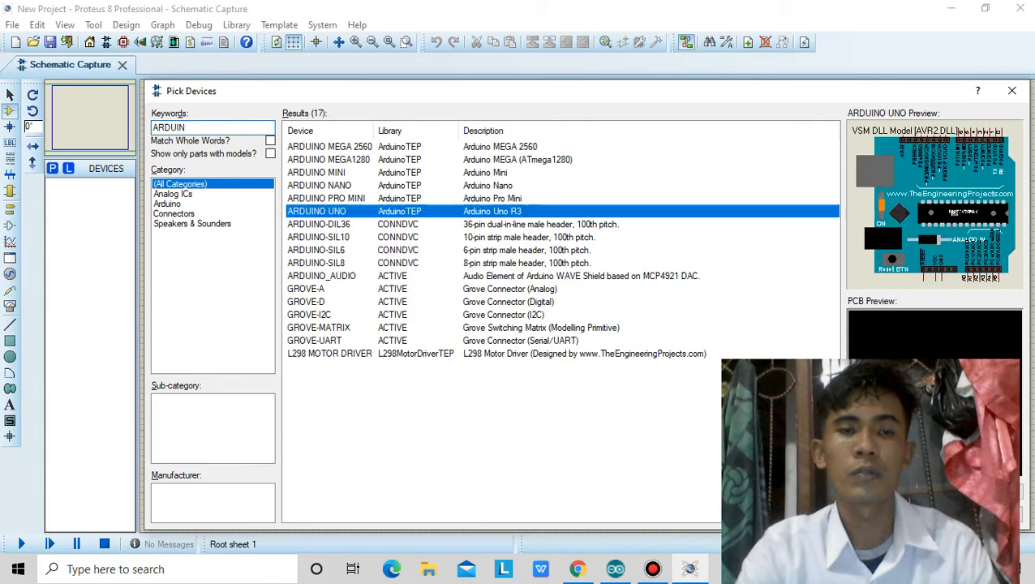
double_click(357, 212)
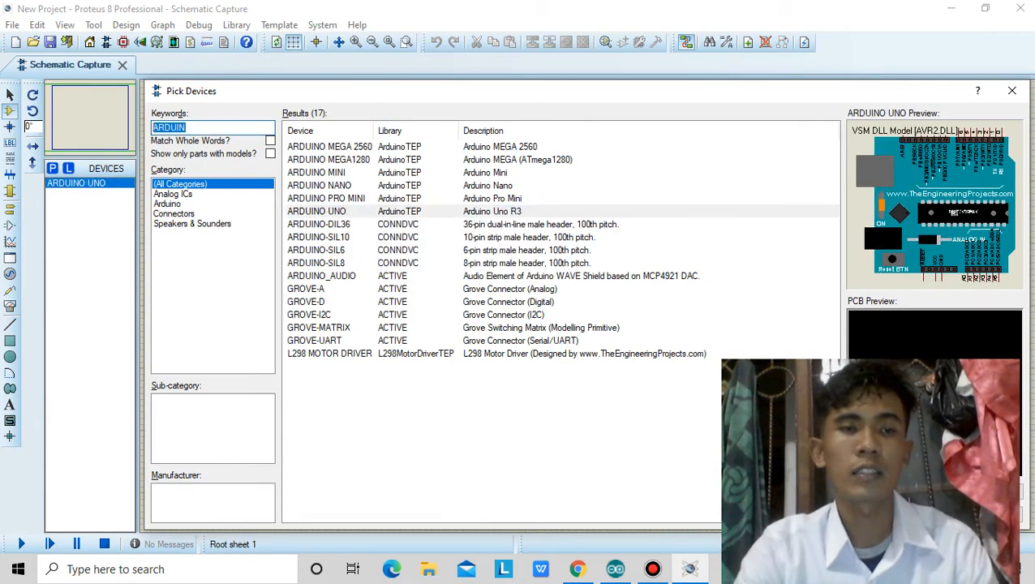
Find and add MOTOR-DC using the keywords MOTOR DC, and L298 MOTOR DRIVER using the keyword L298, to the device list.
key(BackSpace)
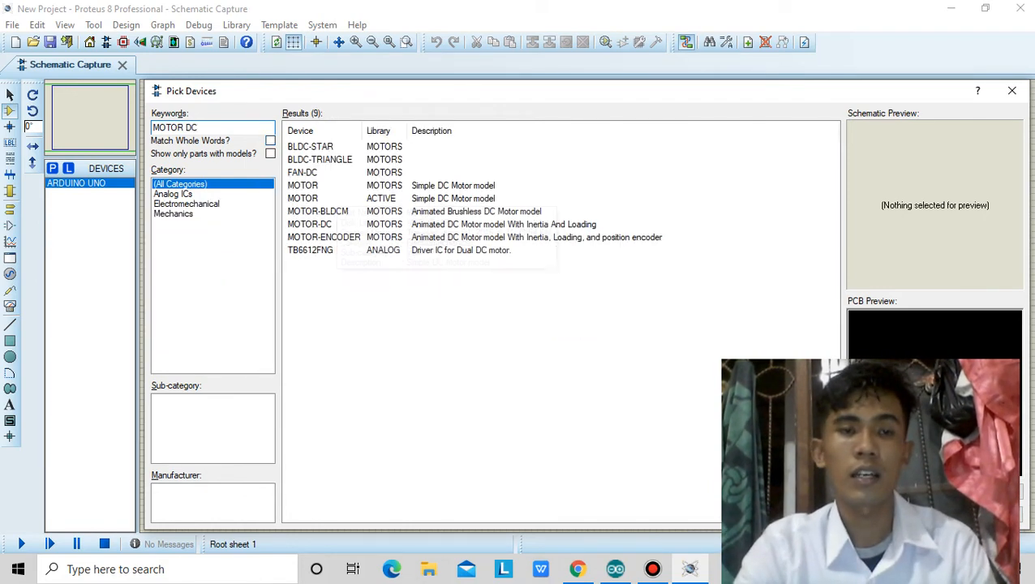
double_click(325, 224)
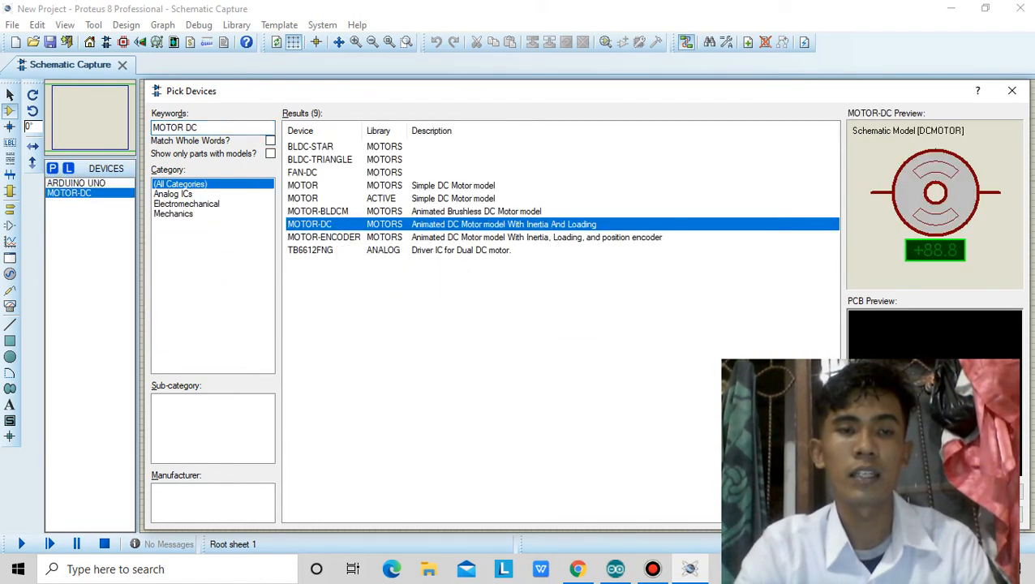
drag(203, 127, 152, 128)
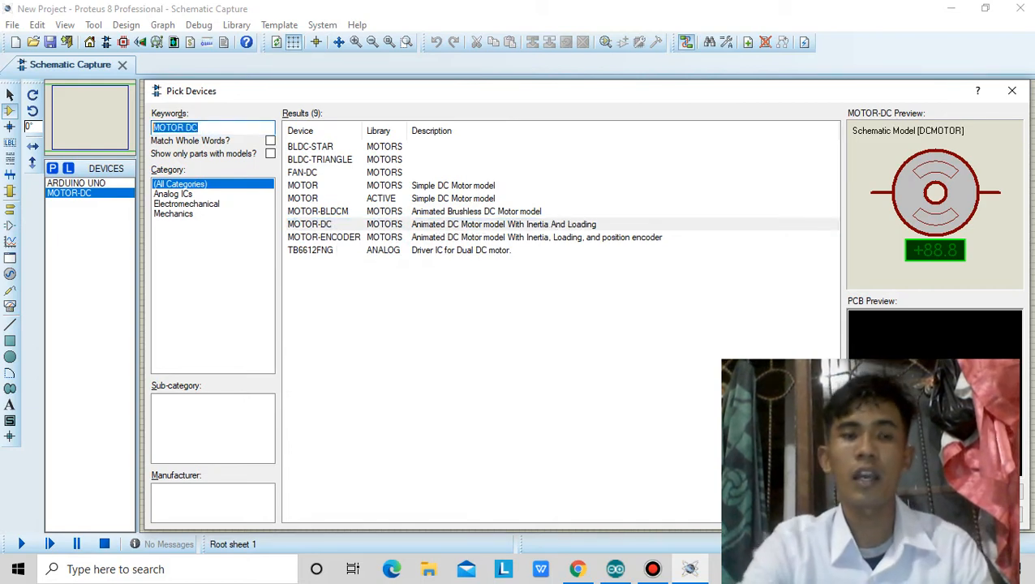
key(BackSpace)
text(L)
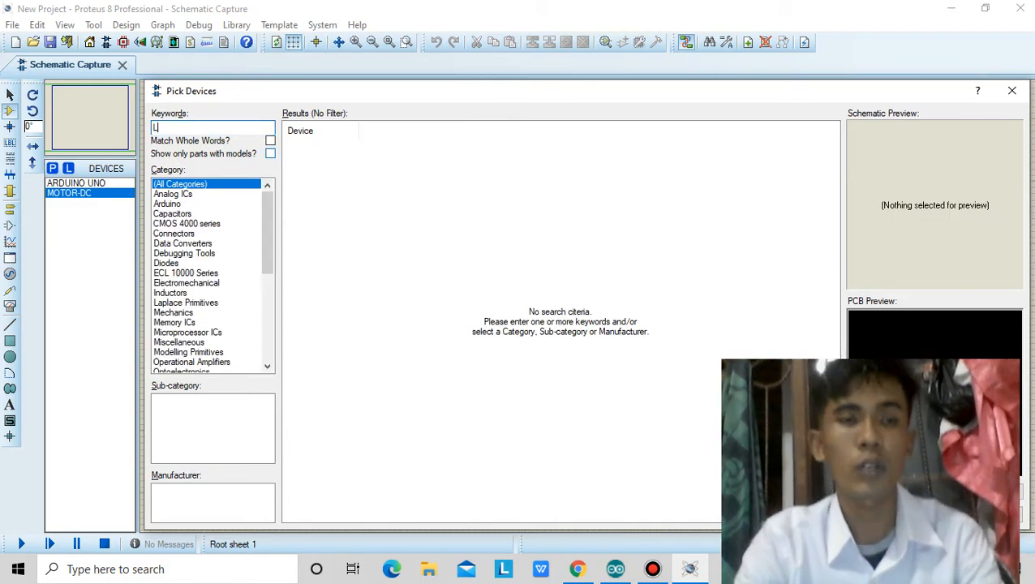
text(298)
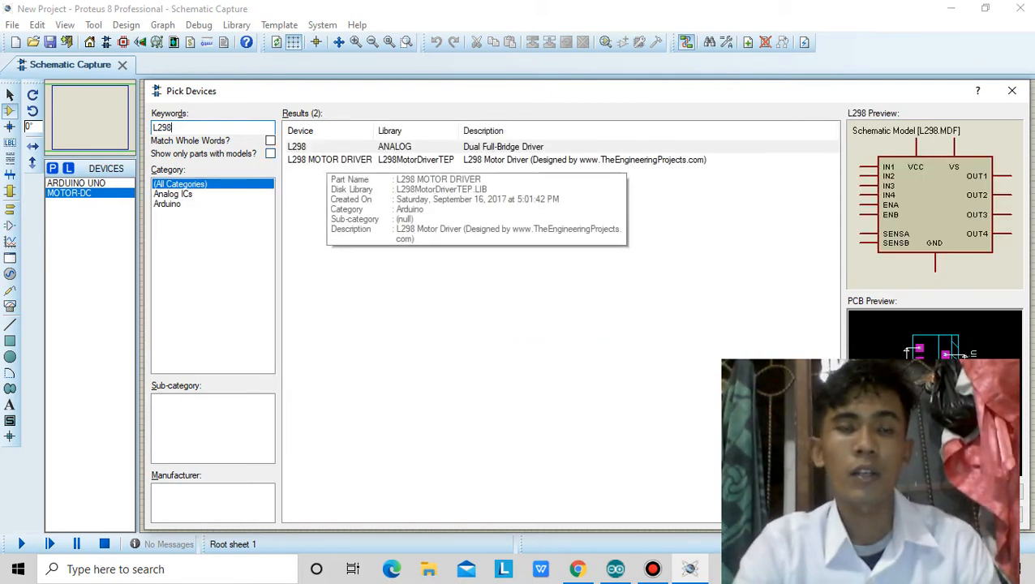
click(329, 159)
double_click(328, 160)
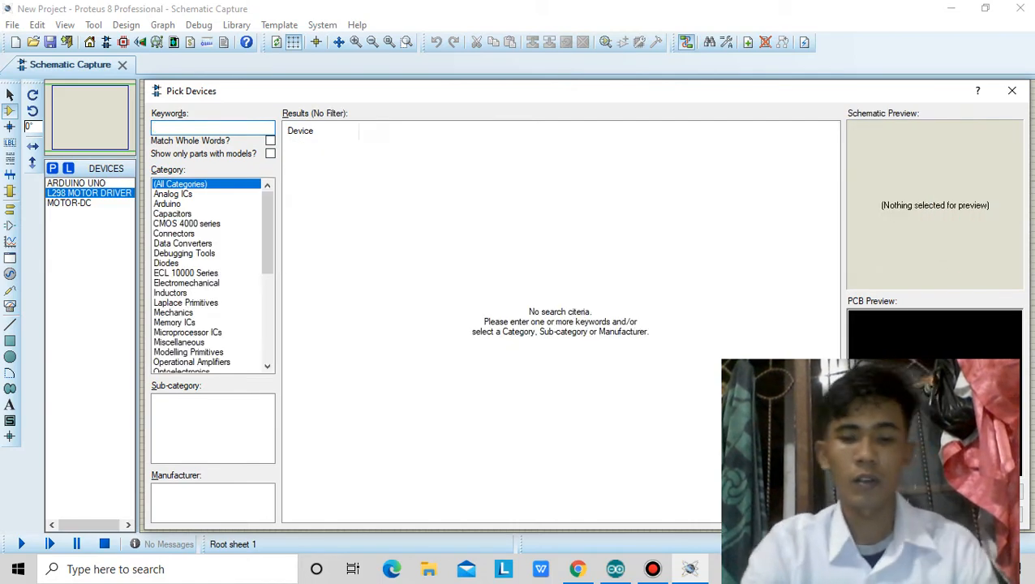
Search for LOGICSTATE, add it to the device list, and close the device picker.
text(LOGICSTATE)
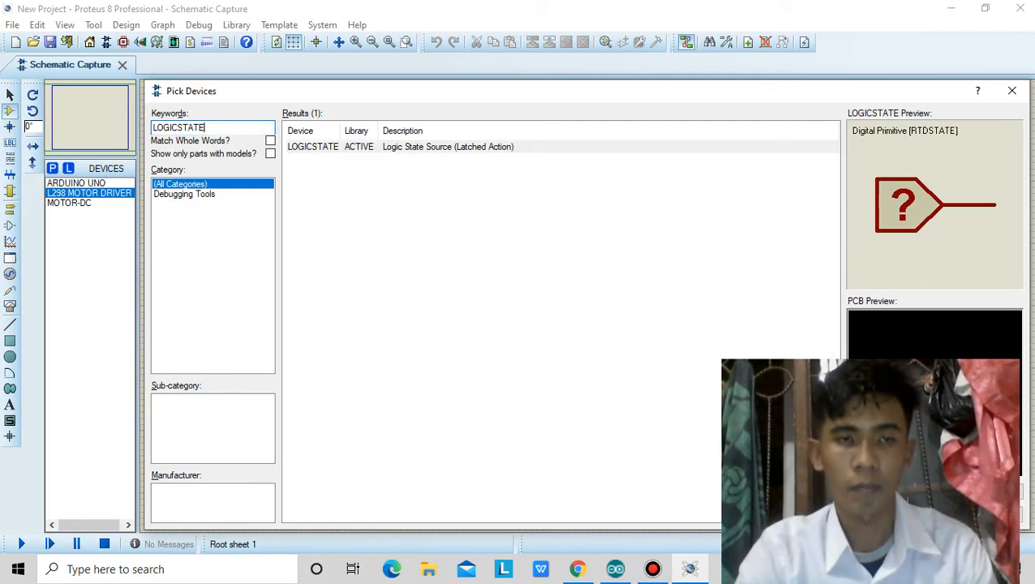
double_click(315, 147)
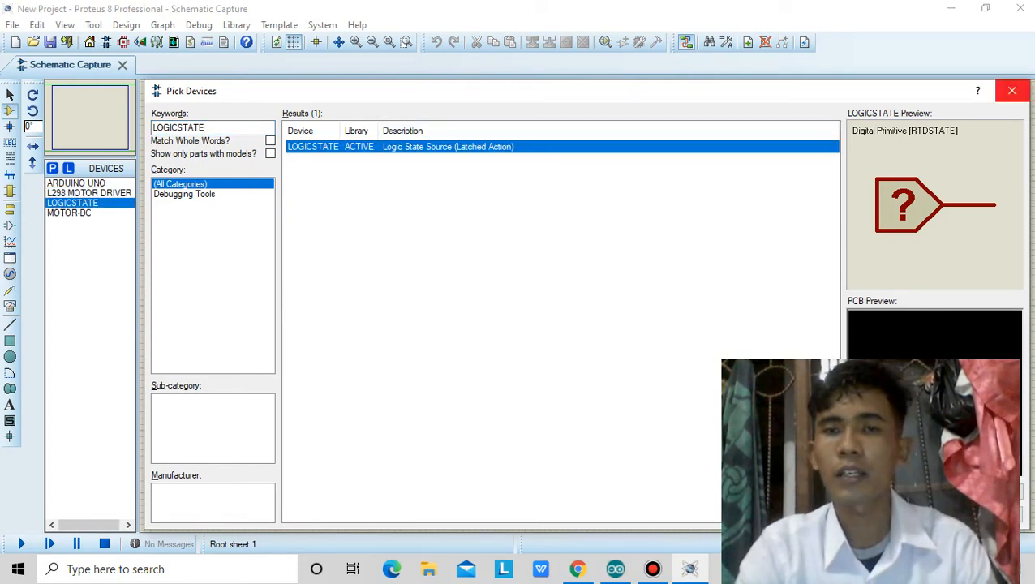
click(1012, 91)
Place an ARDUINO UNO in the upper-left part of the sheet and rotate it anti-clockwise by 90 degrees.
scroll(363, 225, up, 1)
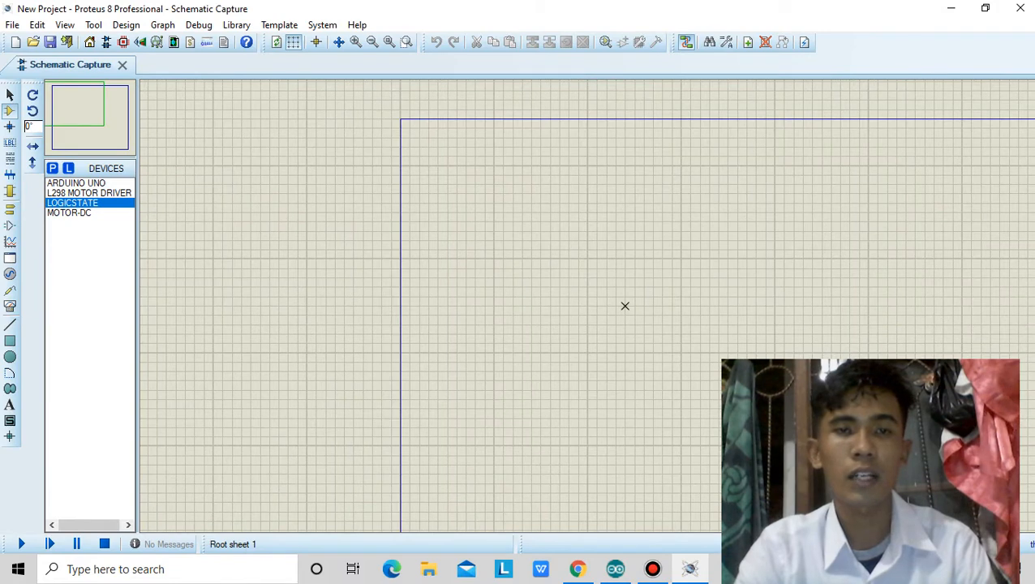
scroll(641, 306, down, 1)
scroll(587, 306, up, 2)
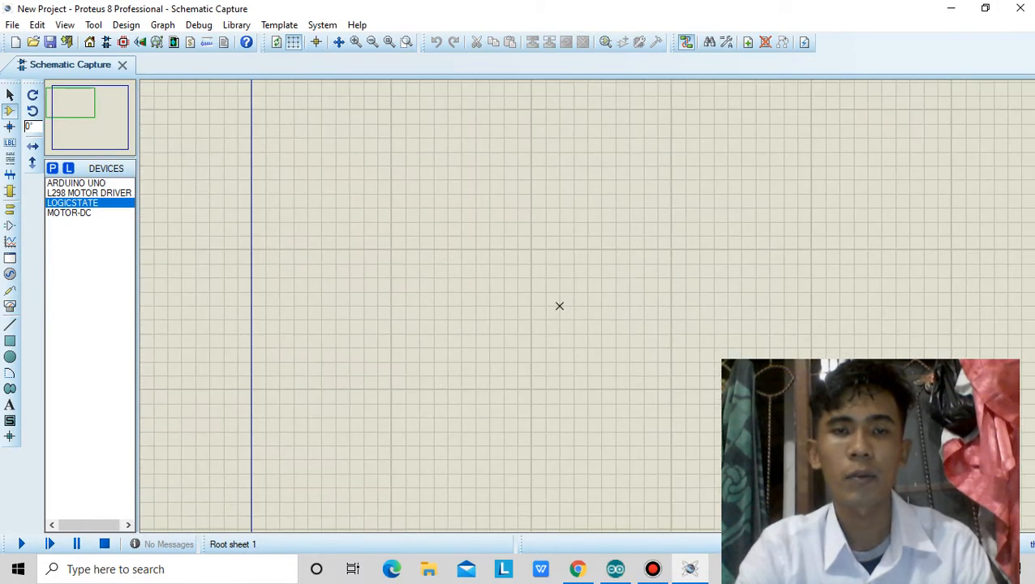
click(78, 103)
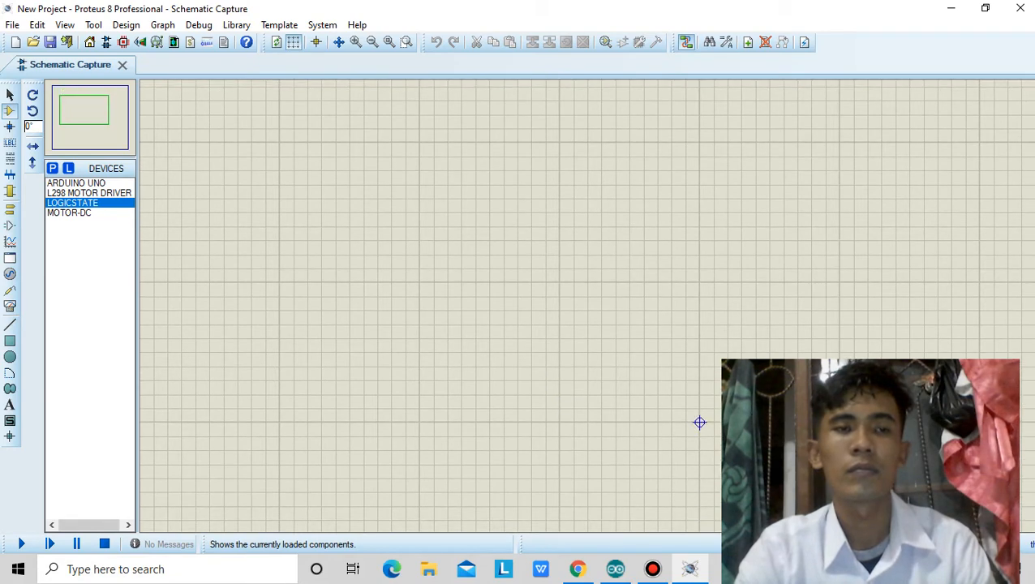
scroll(113, 128, up, 1)
scroll(112, 127, down, 3)
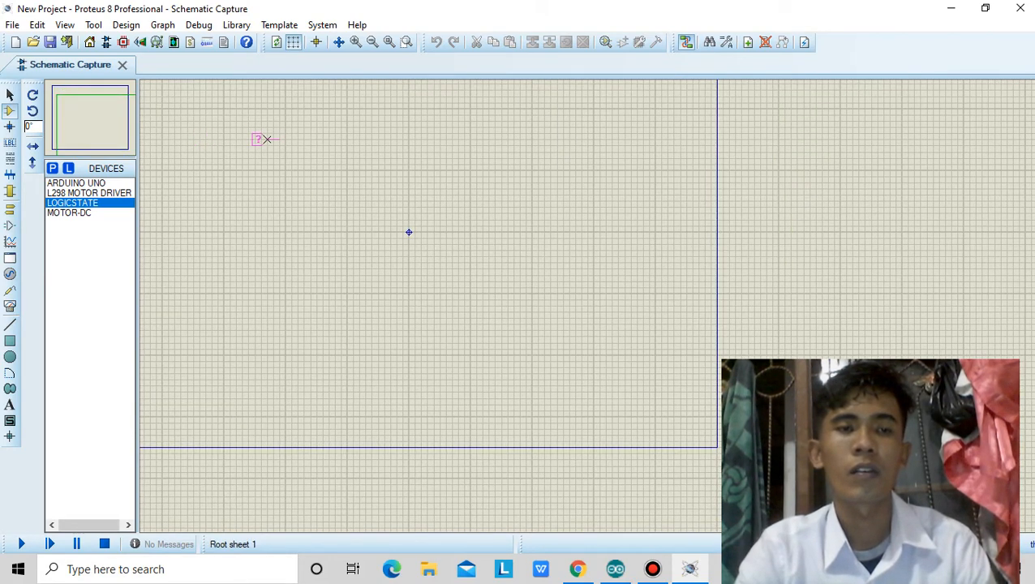
scroll(259, 139, up, 2)
scroll(597, 325, down, 1)
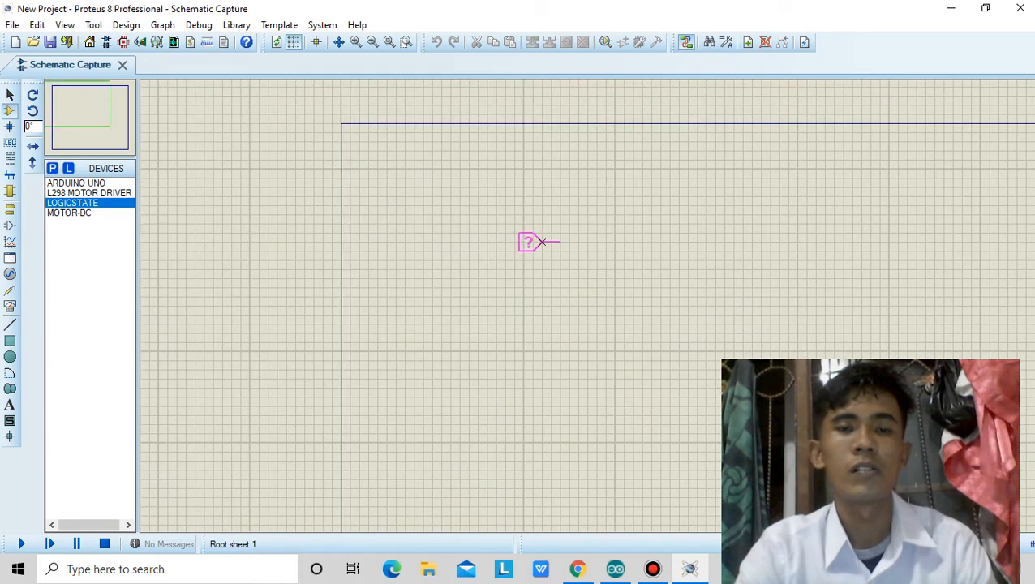
click(76, 183)
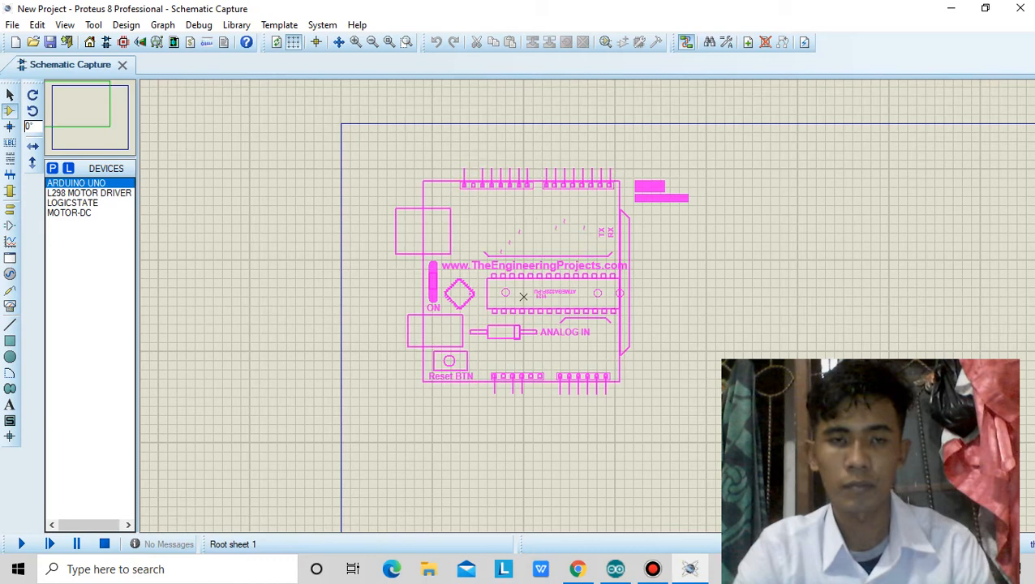
click(514, 343)
right_click(536, 324)
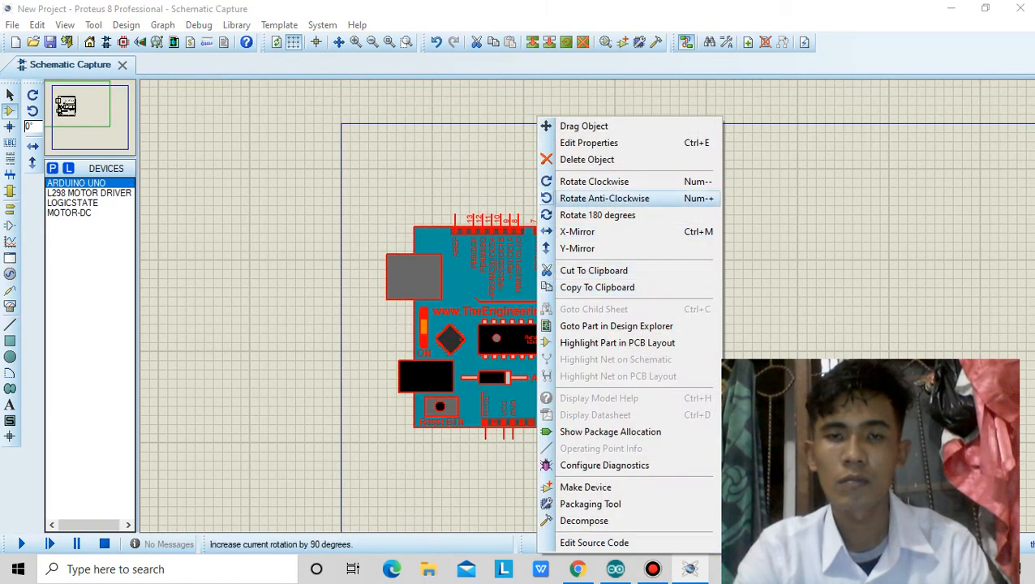
click(604, 198)
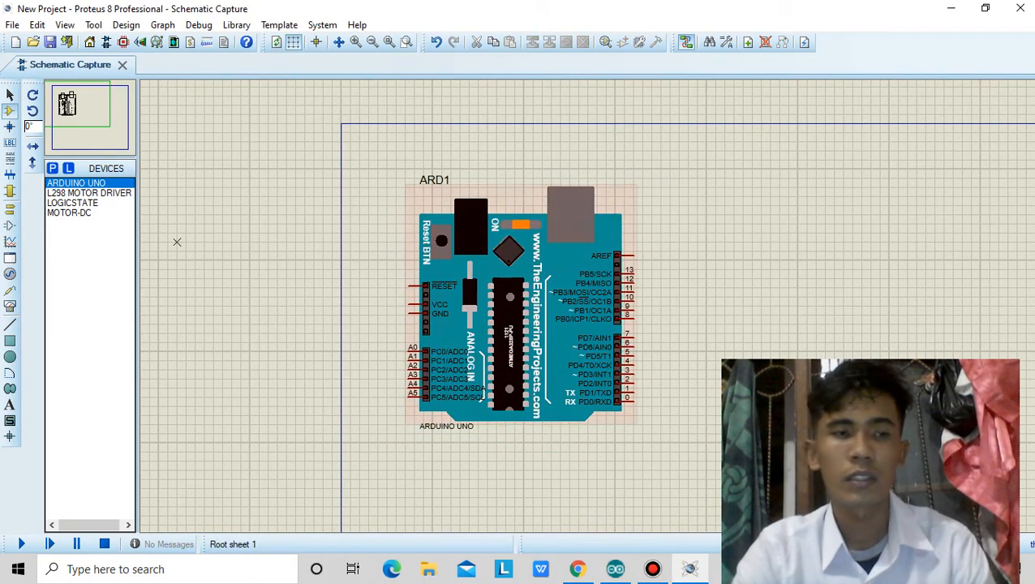
Place an L298 MOTOR DRIVER on the sheet to the right of the Arduino board.
click(88, 193)
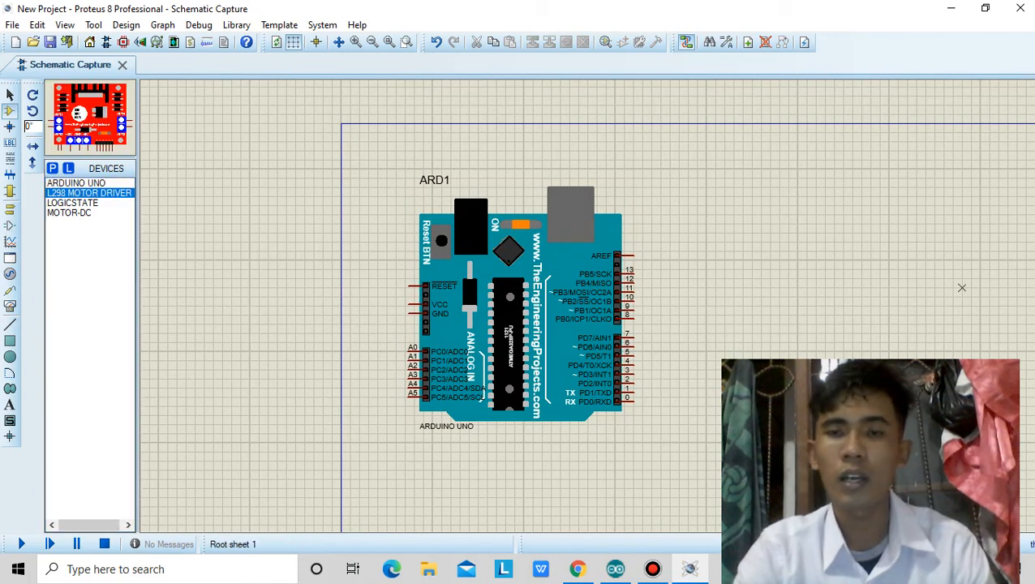
click(843, 287)
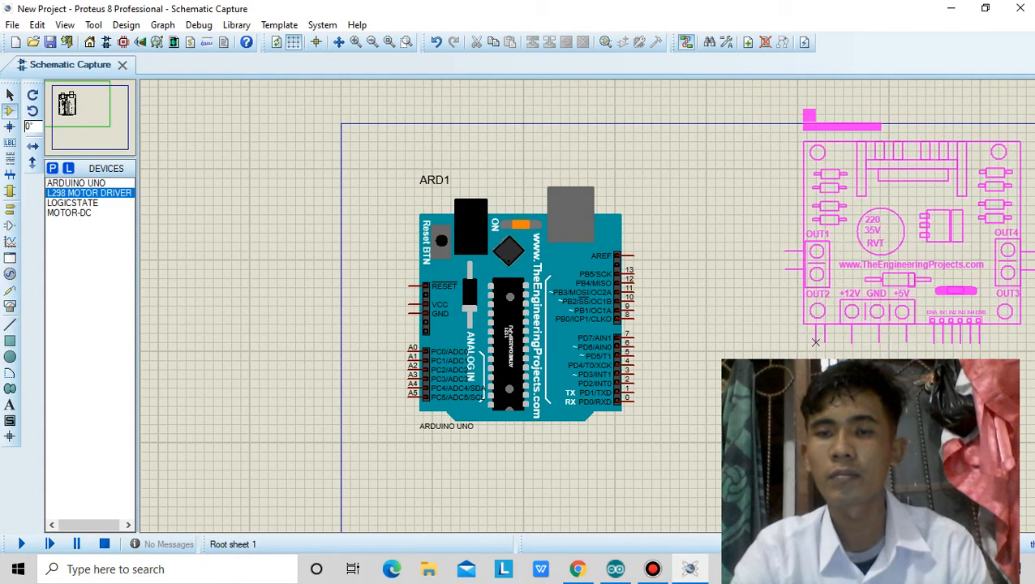
click(806, 351)
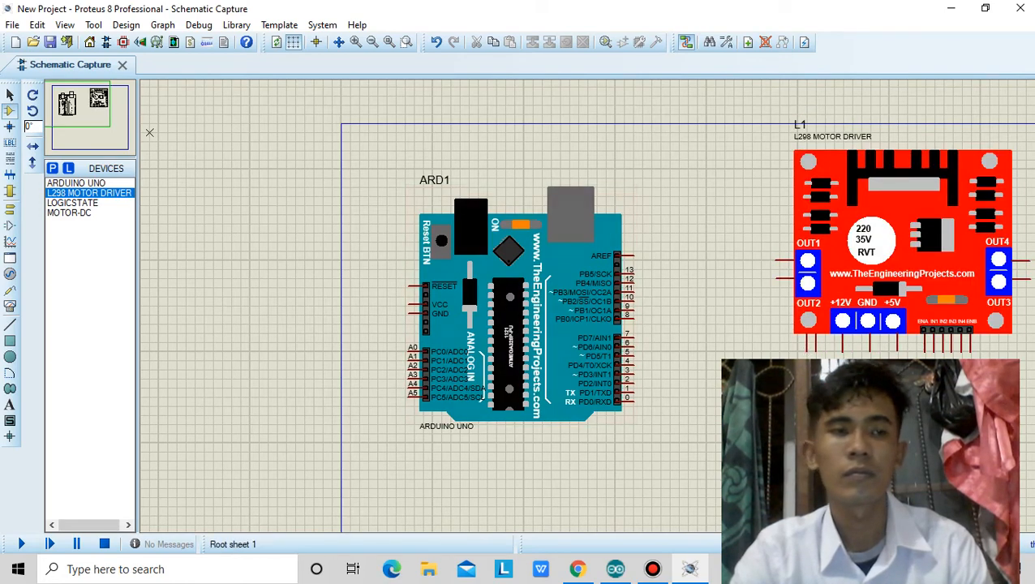
click(96, 113)
drag(478, 336, 551, 413)
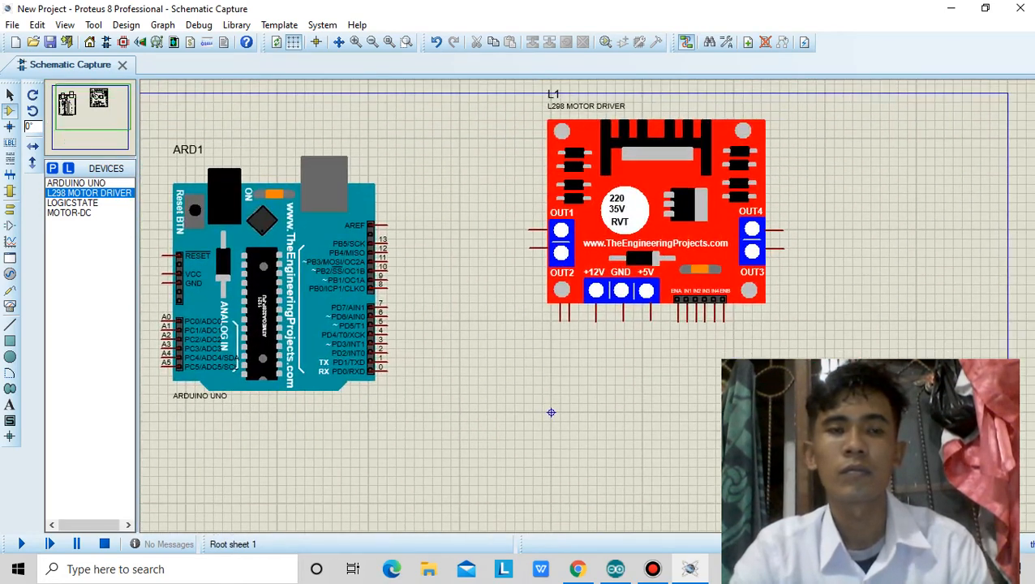
right_click(625, 139)
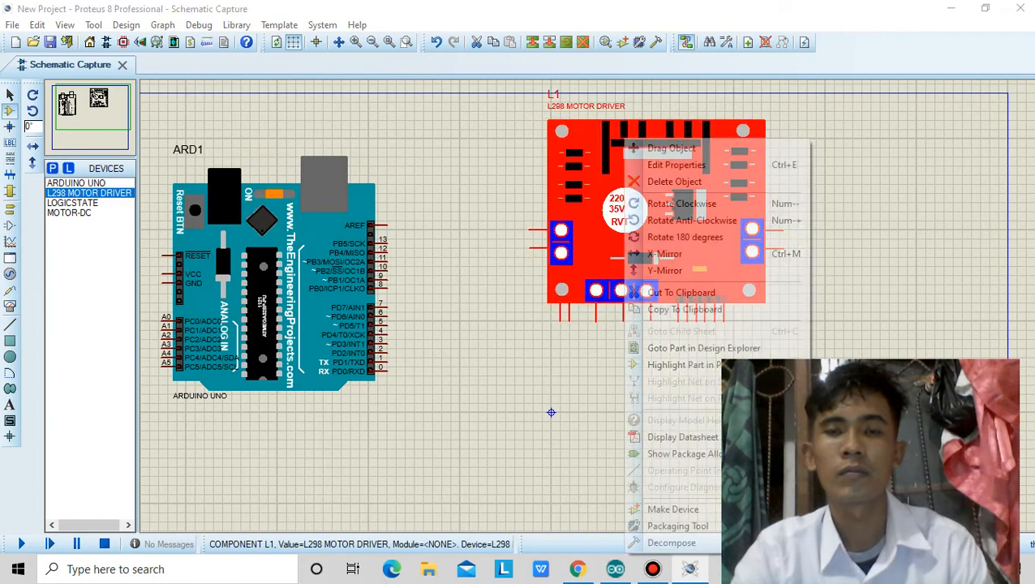
click(692, 220)
right_click(638, 142)
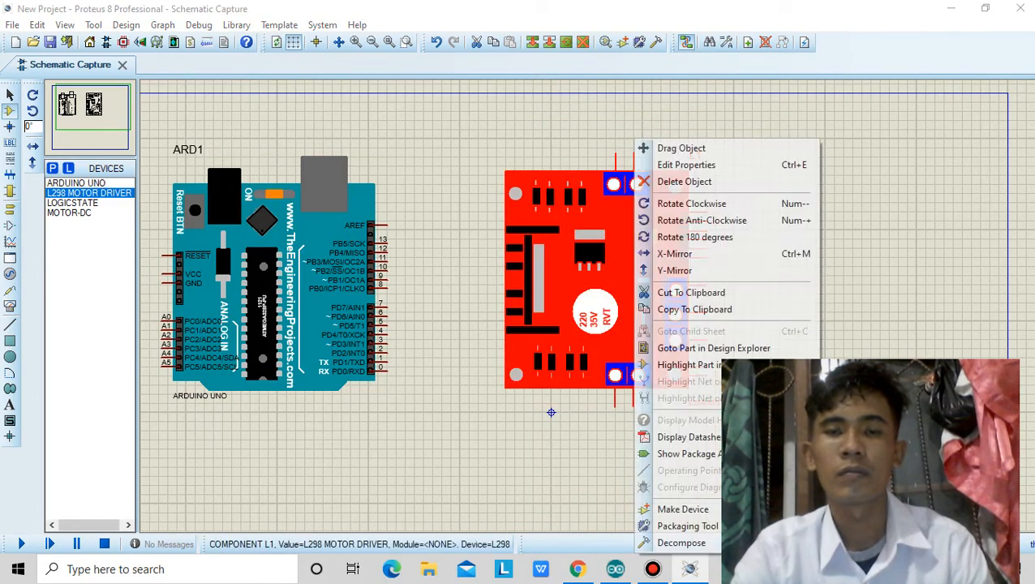
click(692, 203)
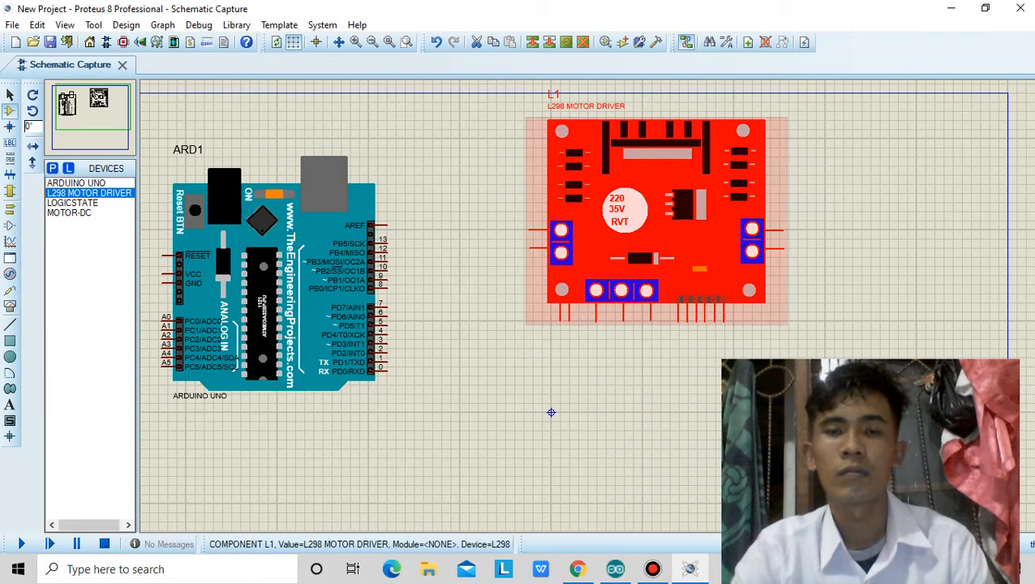
Rotate the L298 motor driver by 180 degrees, then anti-clockwise so its input pins face the Arduino, and move it closer to the board.
right_click(697, 143)
click(730, 237)
right_click(659, 268)
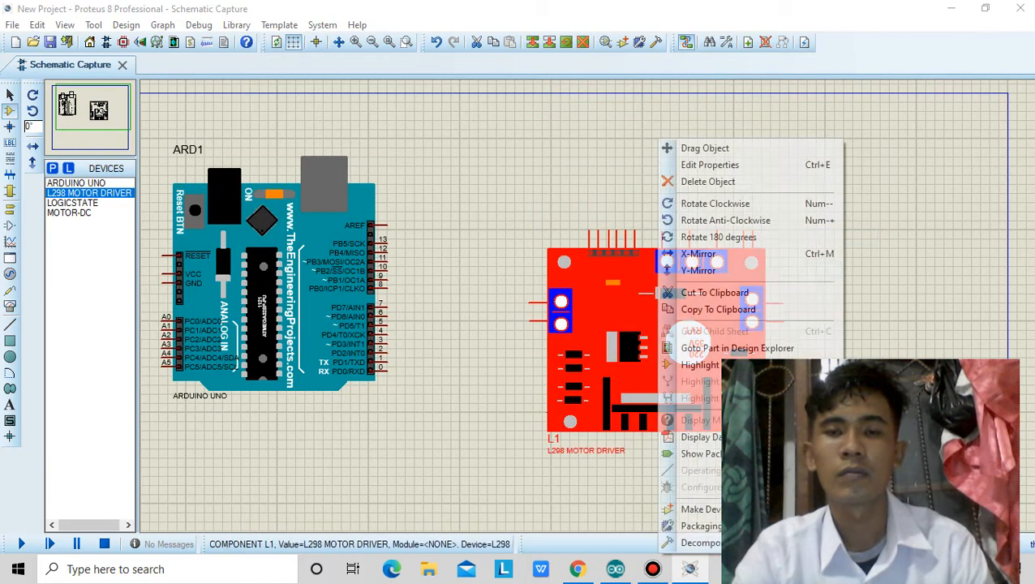
click(686, 220)
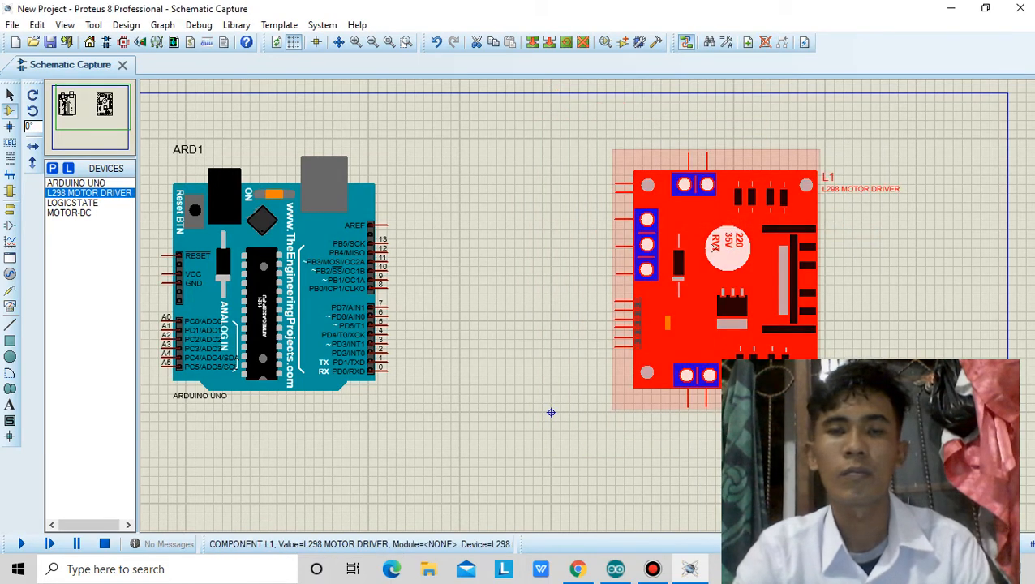
click(550, 413)
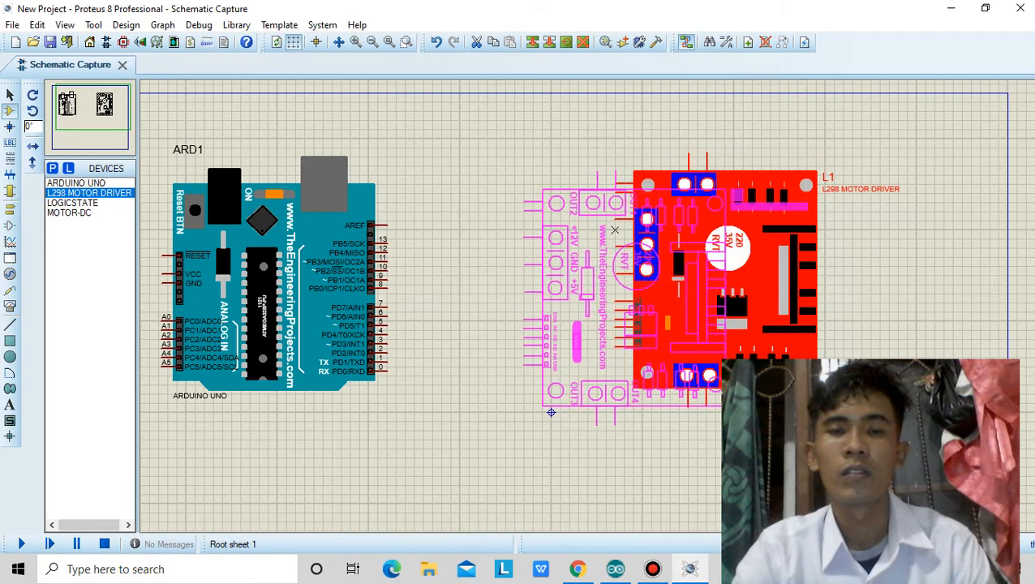
click(551, 413)
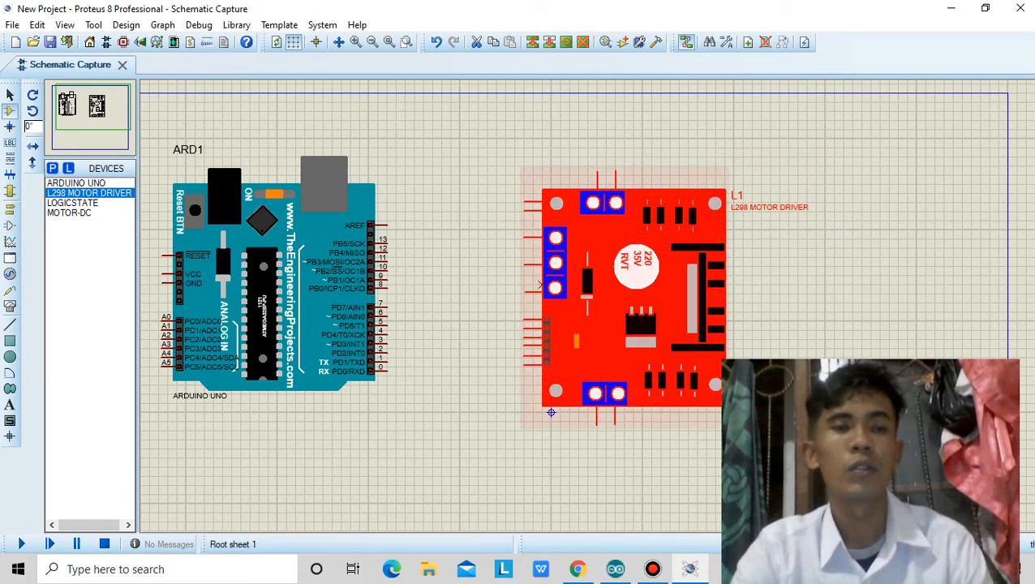
Place two MOTOR-DC components, one above and one below the L298 motor driver.
click(73, 203)
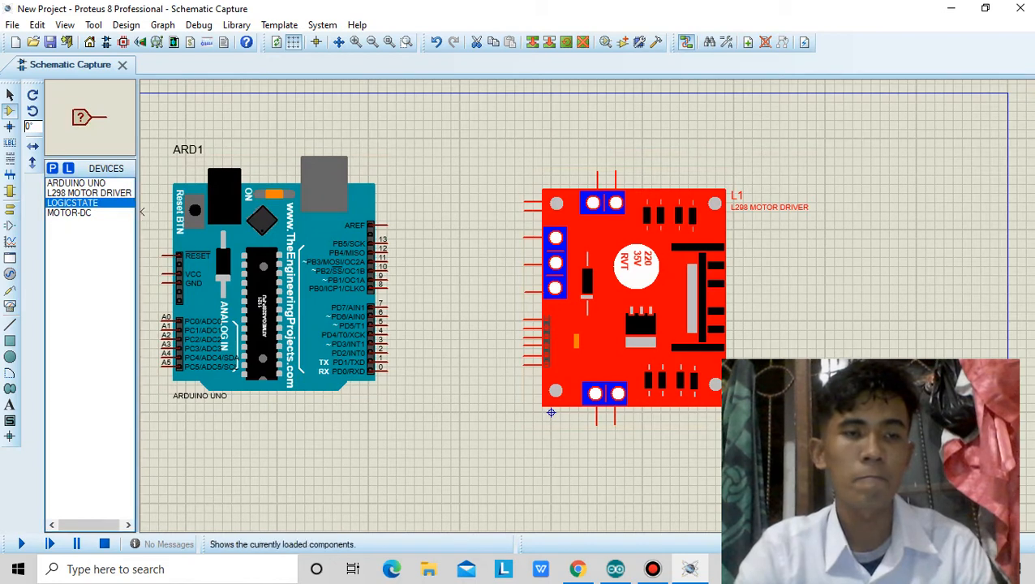
click(69, 213)
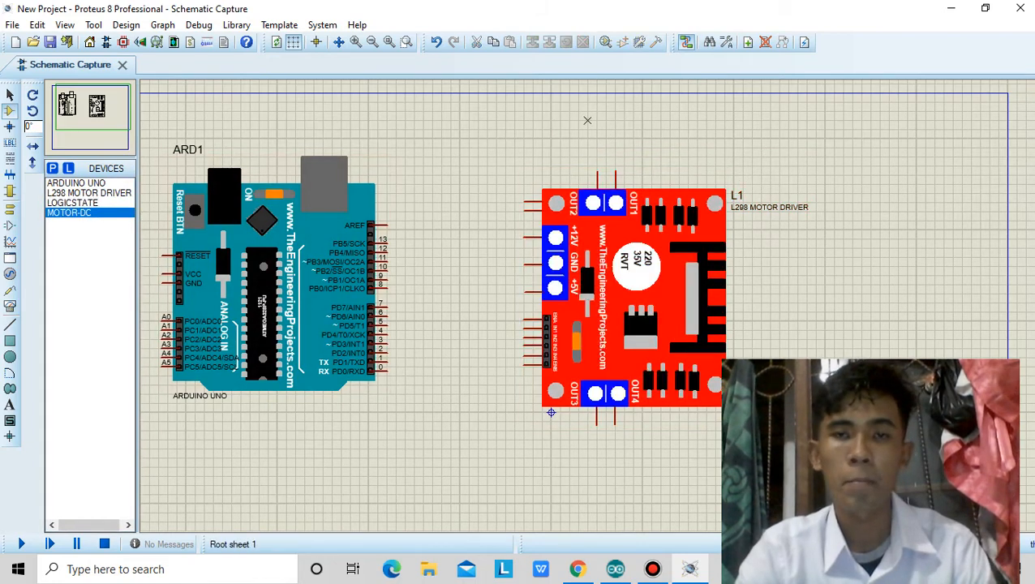
click(596, 130)
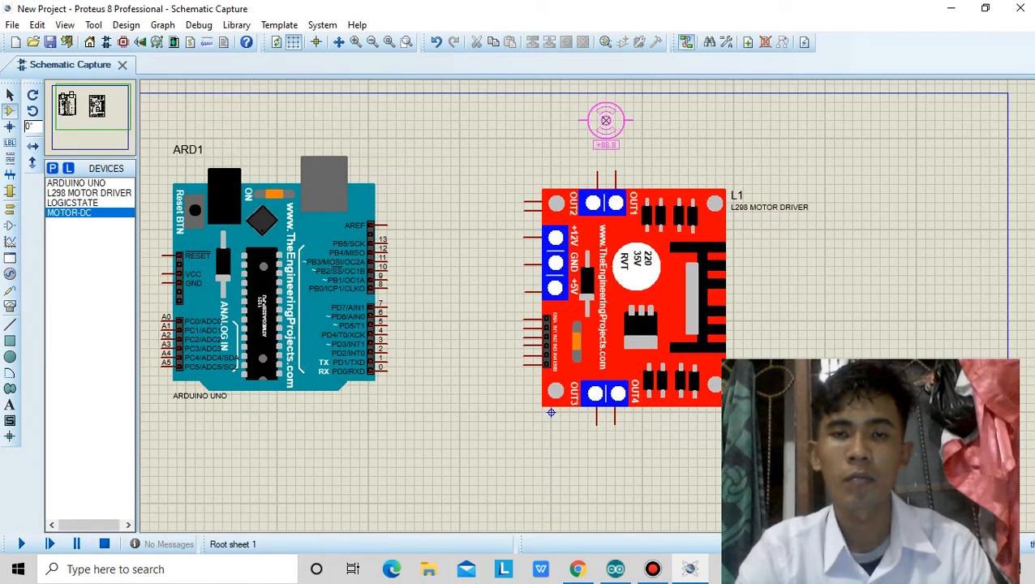
click(606, 120)
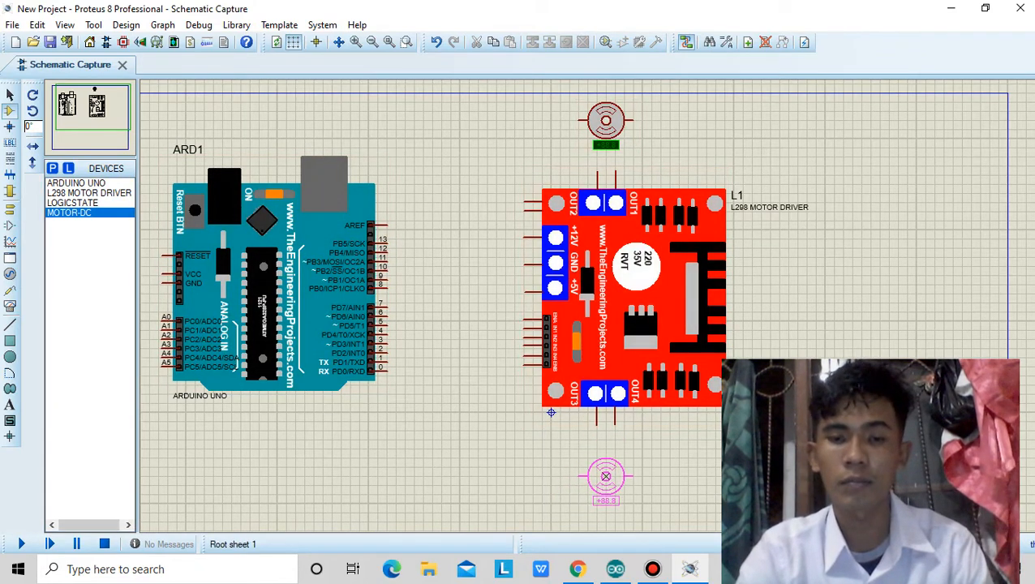
click(606, 467)
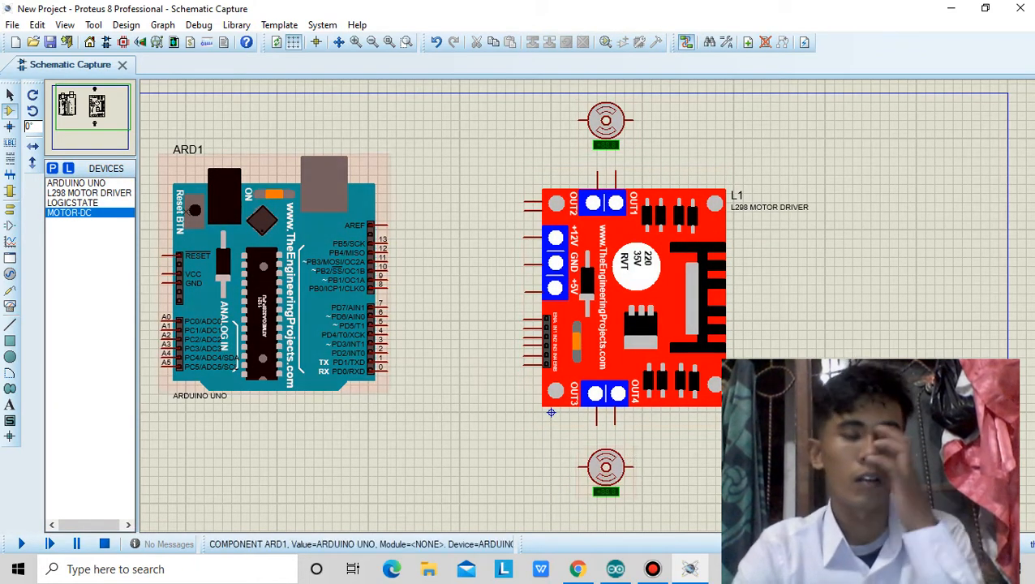
Place eight LOGICSTATE inputs below the Arduino in three columns: three, three and two from left to right.
click(72, 203)
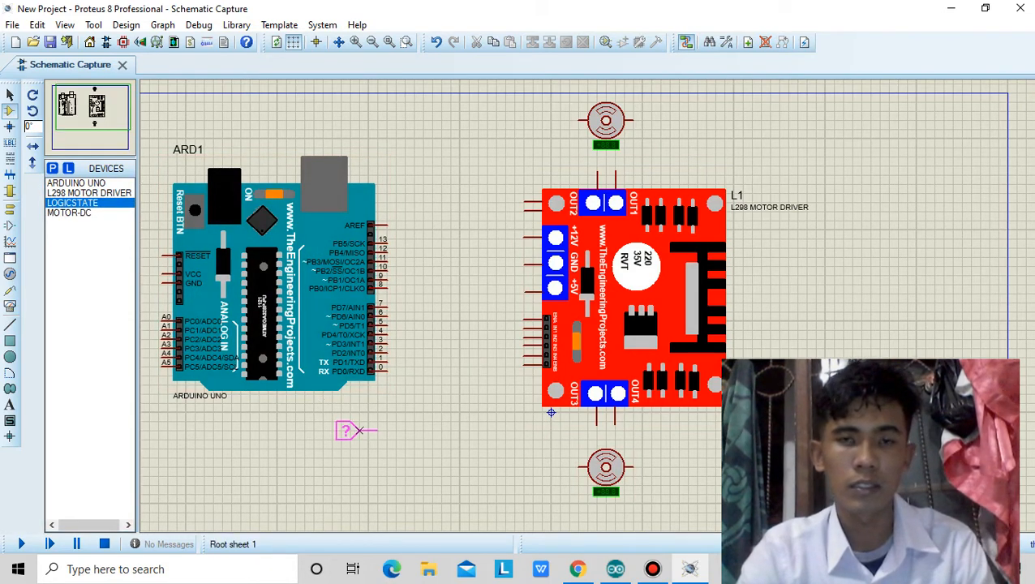
click(357, 430)
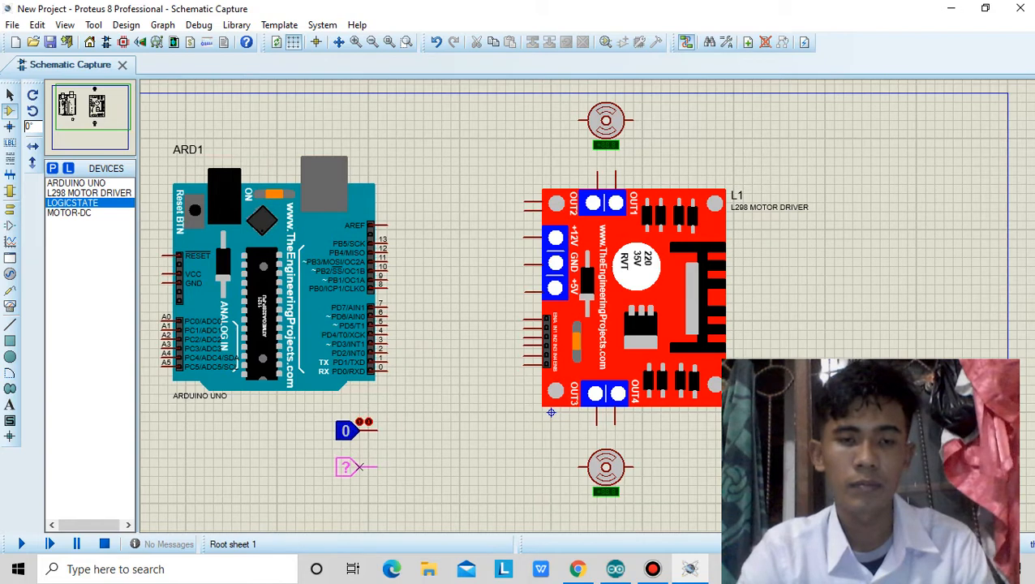
click(358, 457)
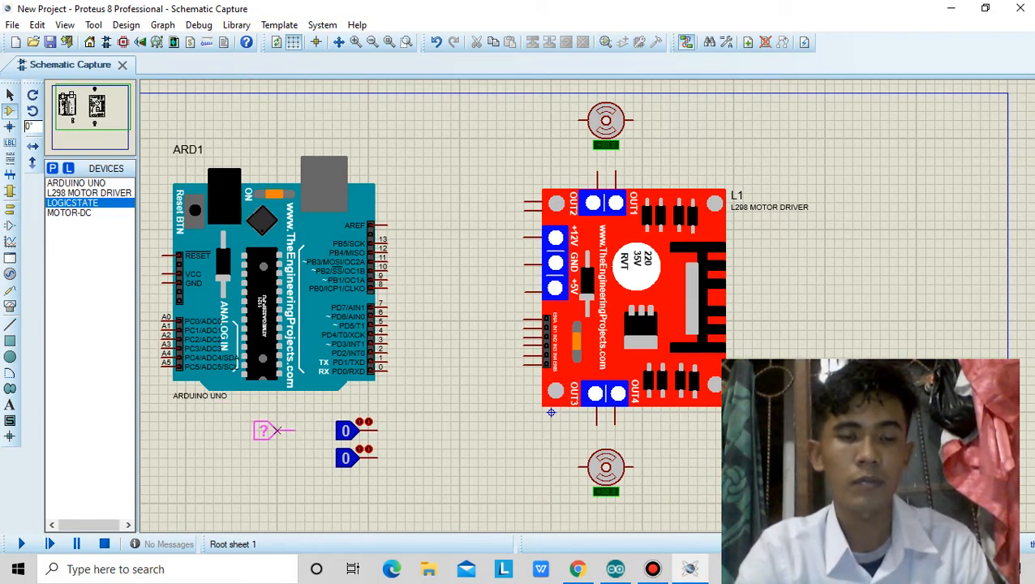
click(276, 430)
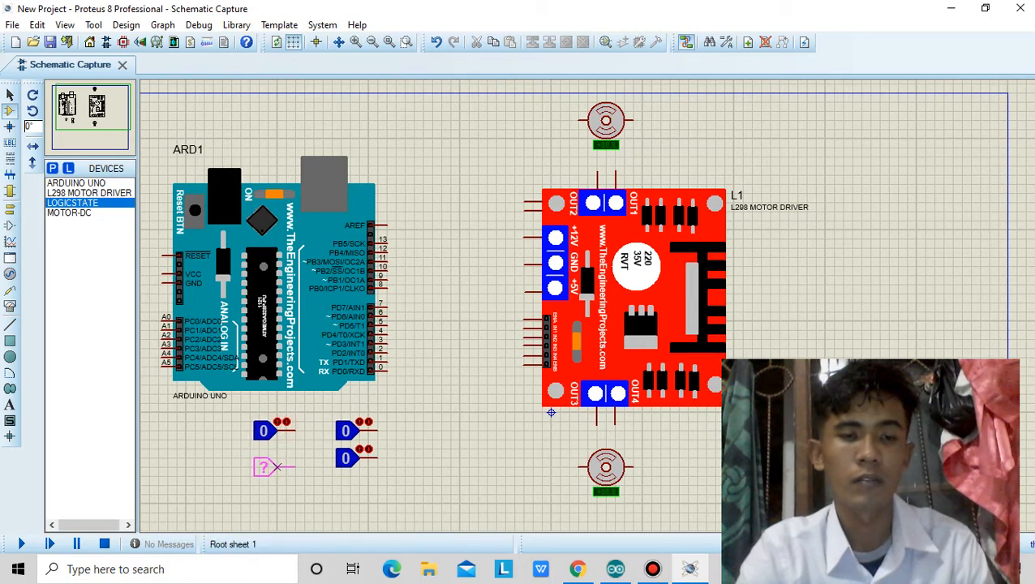
click(276, 459)
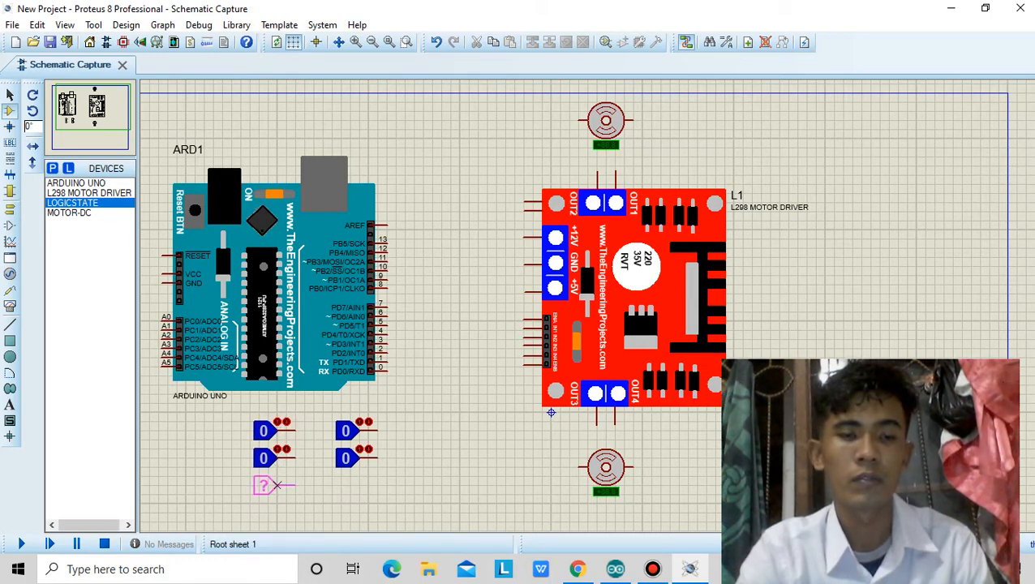
click(276, 486)
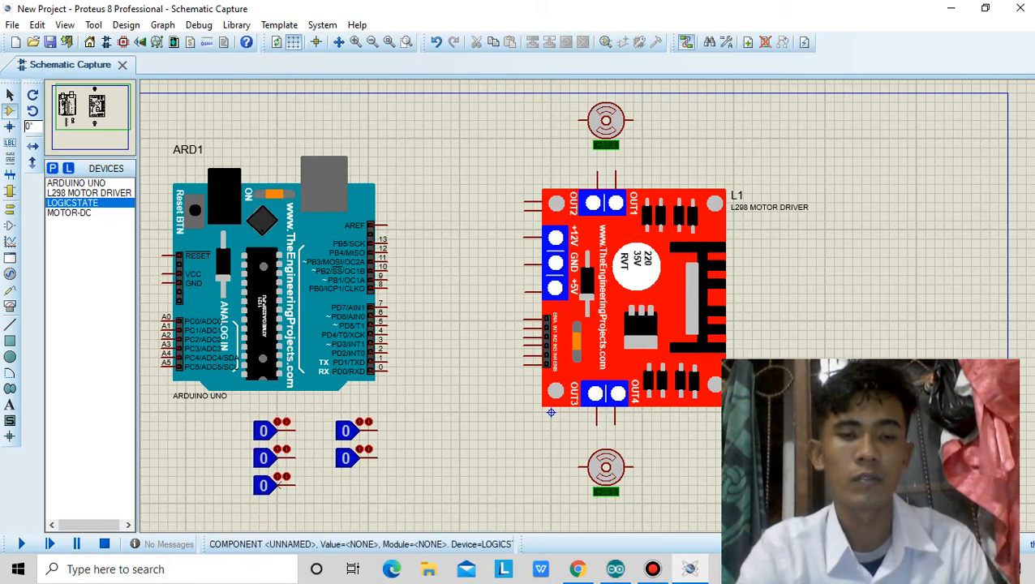
click(186, 430)
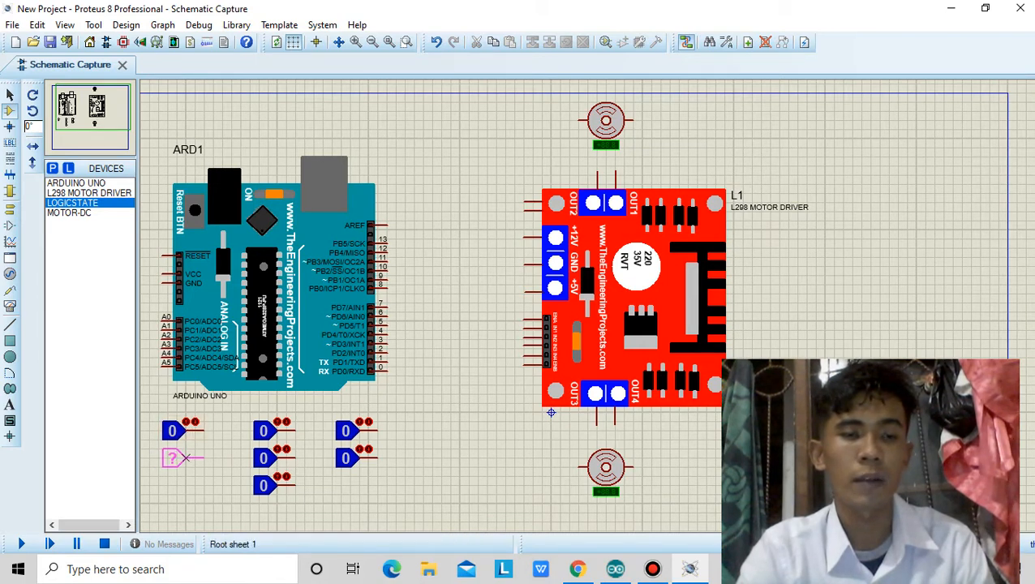
click(186, 459)
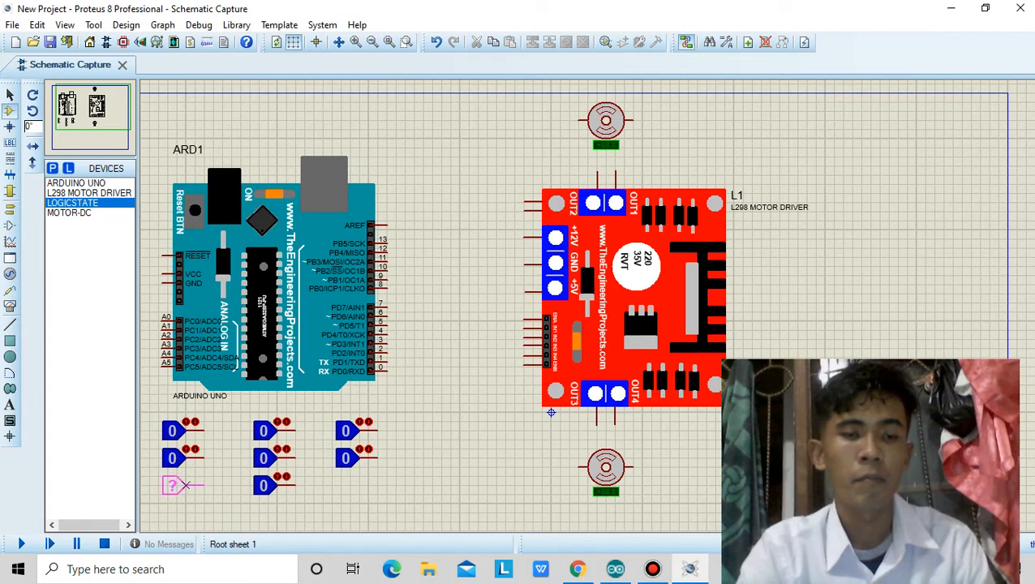
click(186, 485)
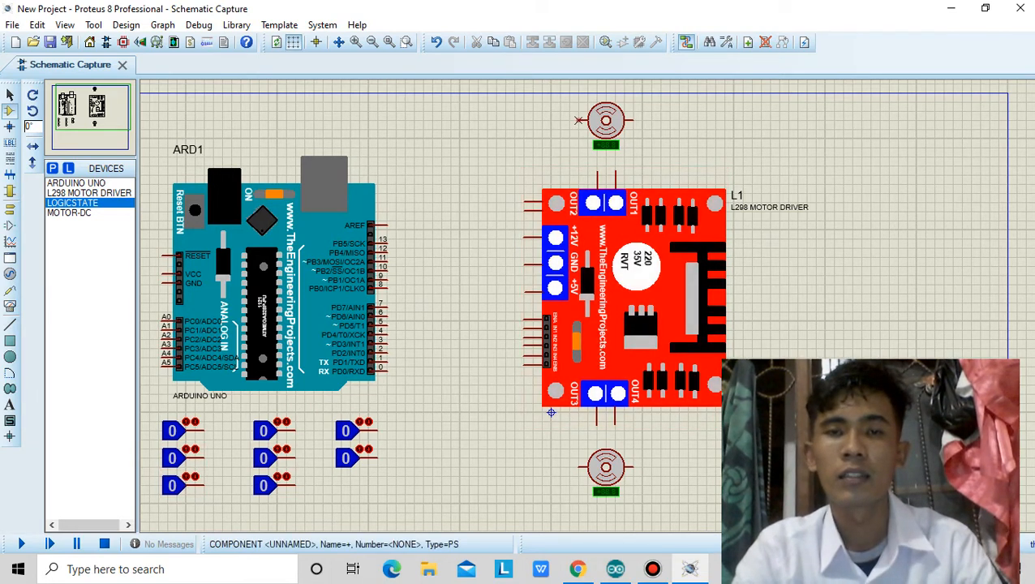
Wire the upper DC motor's left terminal to OUT2 and its right terminal to OUT1 of the L298 driver.
click(578, 120)
click(597, 173)
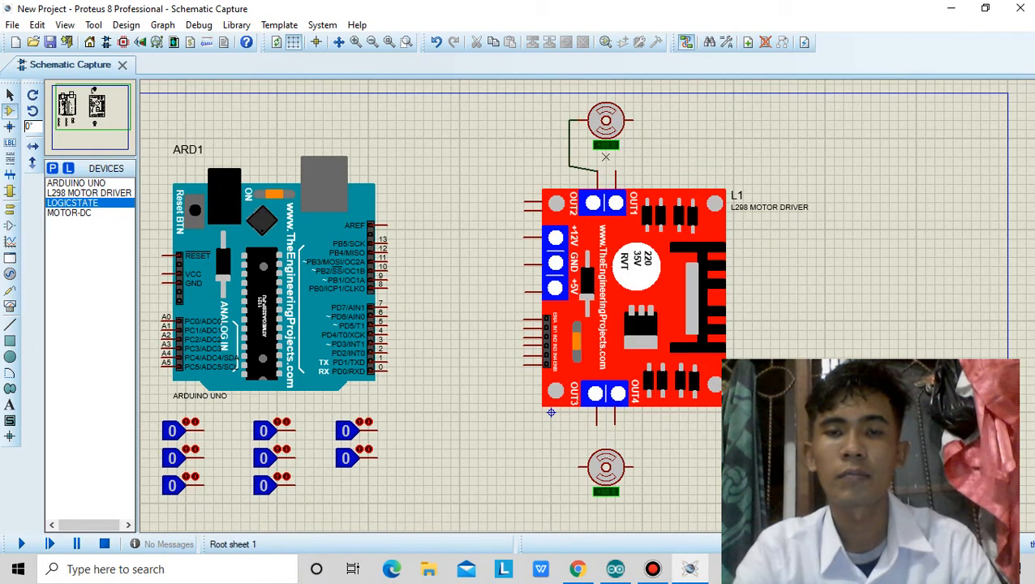
click(633, 120)
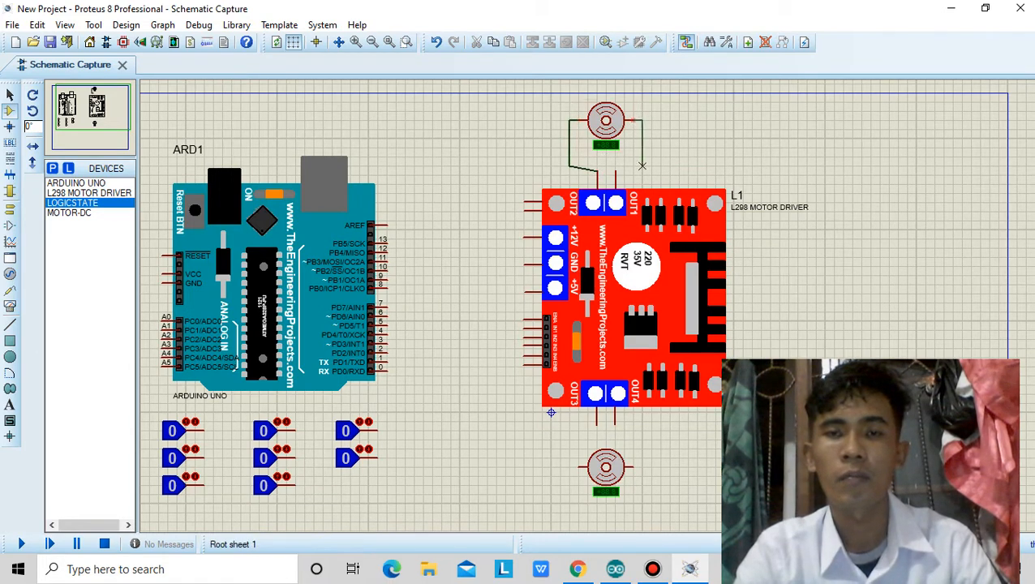
click(616, 173)
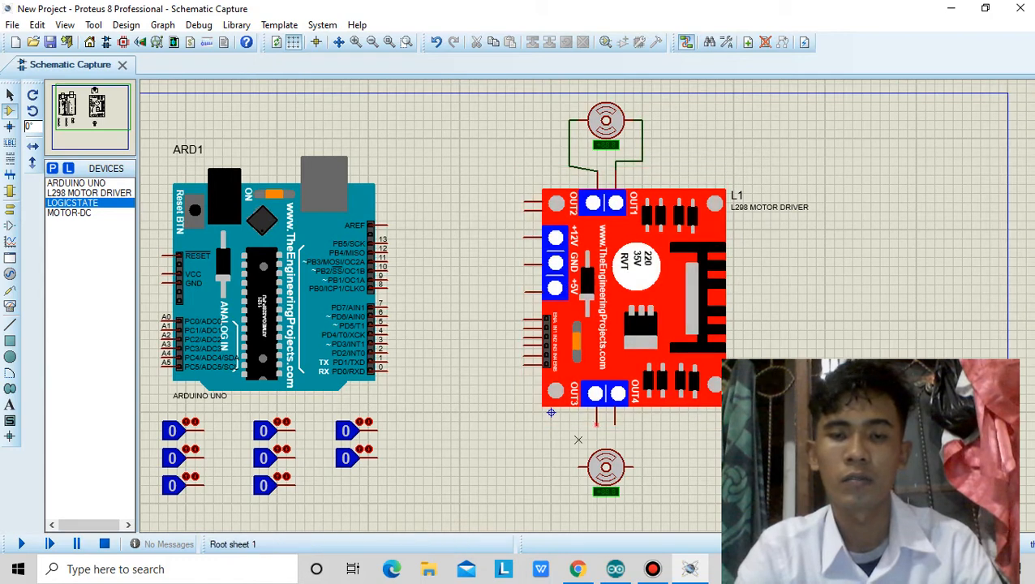
Wire the L298 driver's OUT3 to the lower DC motor's left terminal and OUT4 to its right terminal.
click(596, 421)
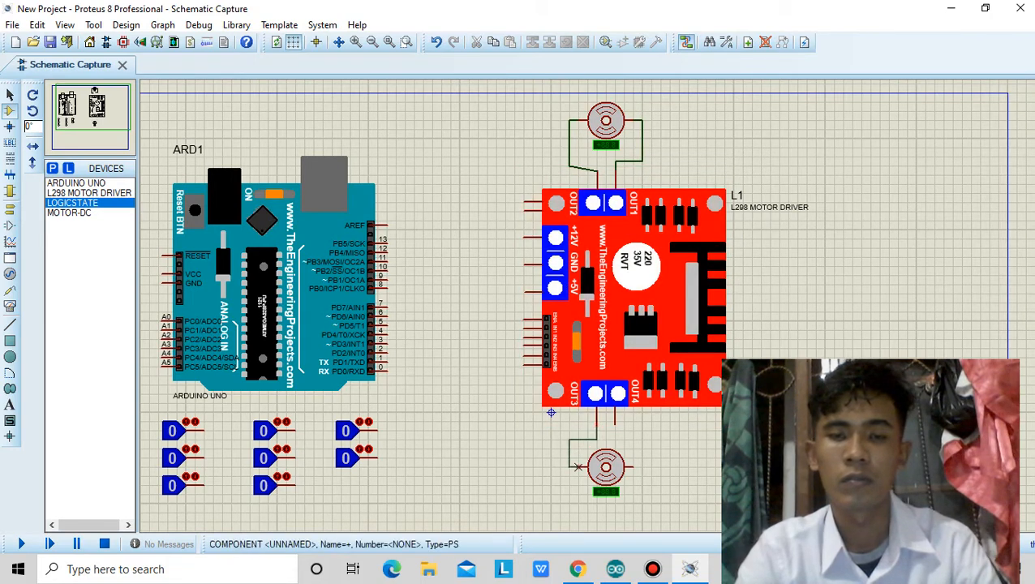
click(587, 467)
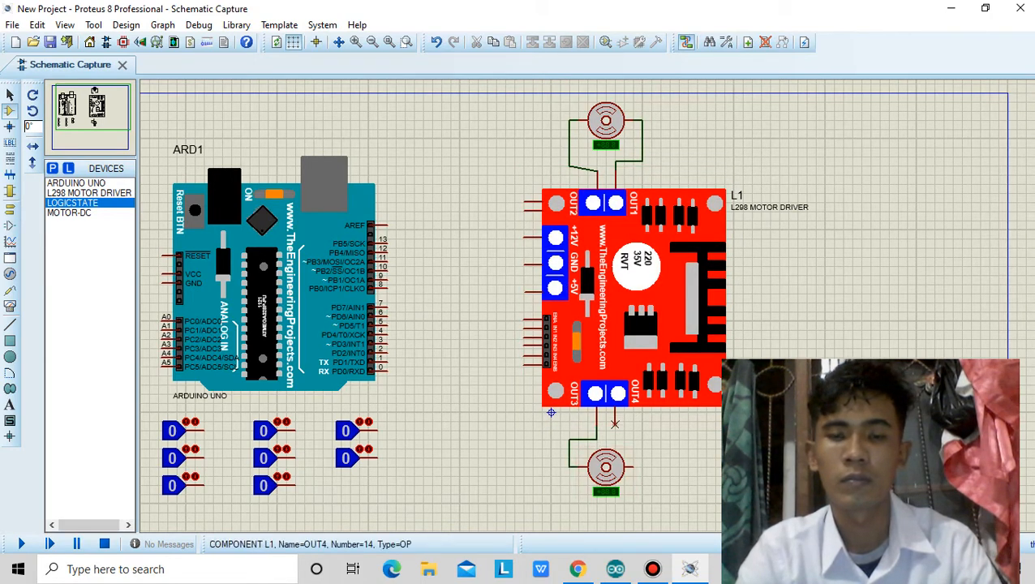
click(632, 467)
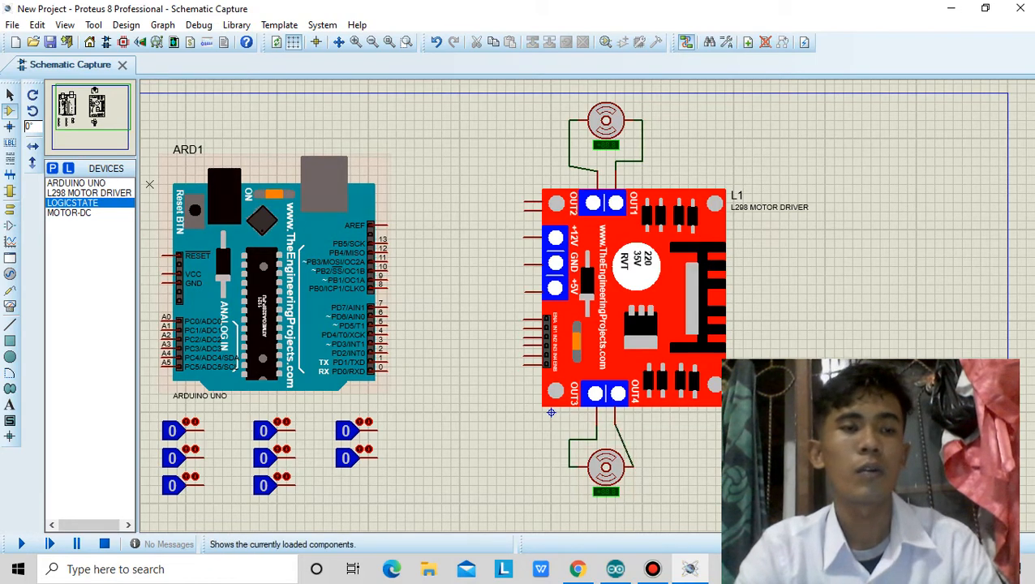
Place two POWER terminals and one GROUND terminal in a row between the Arduino and the L298 driver.
click(10, 207)
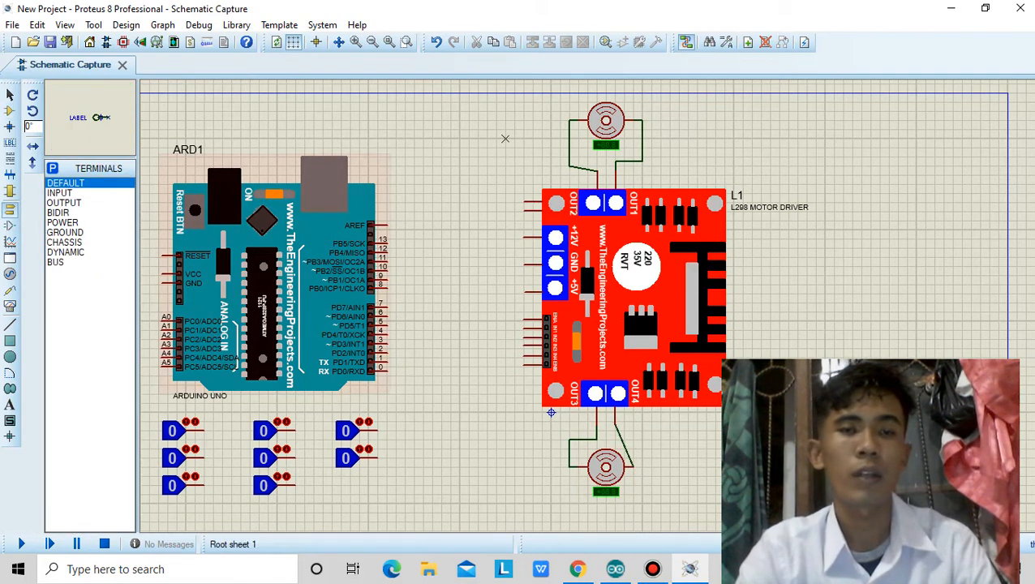
click(62, 222)
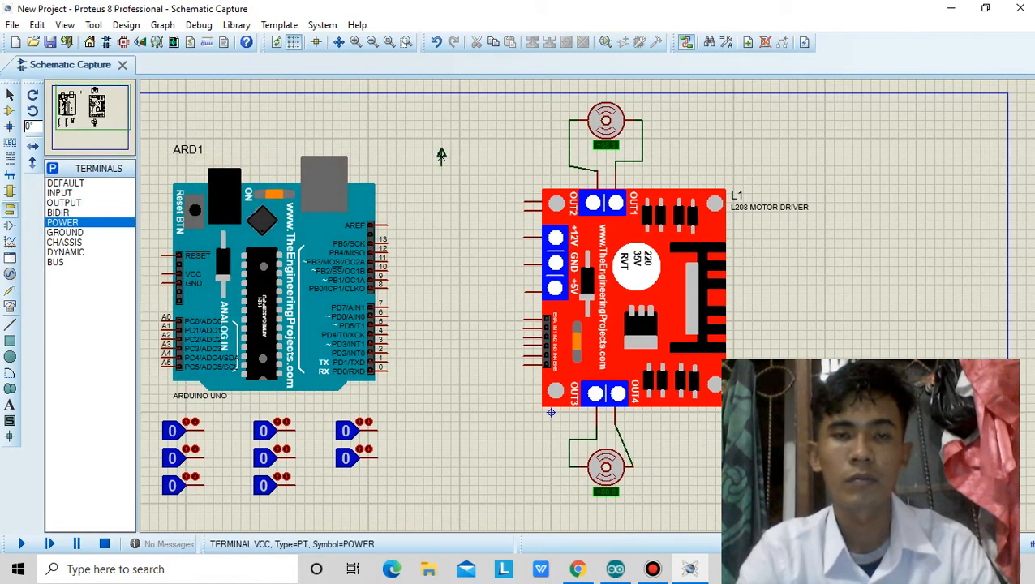
click(441, 158)
click(478, 155)
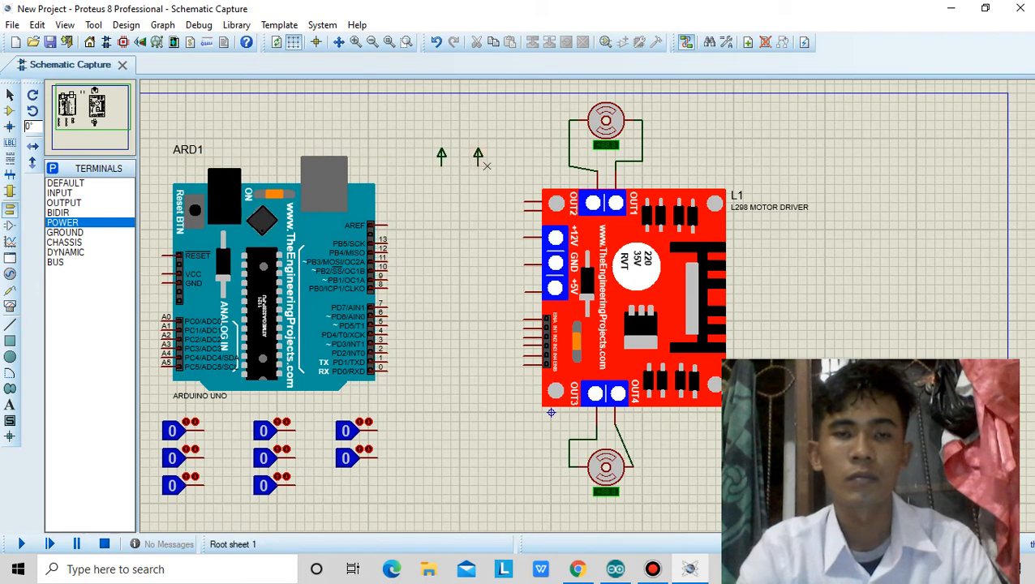
click(65, 232)
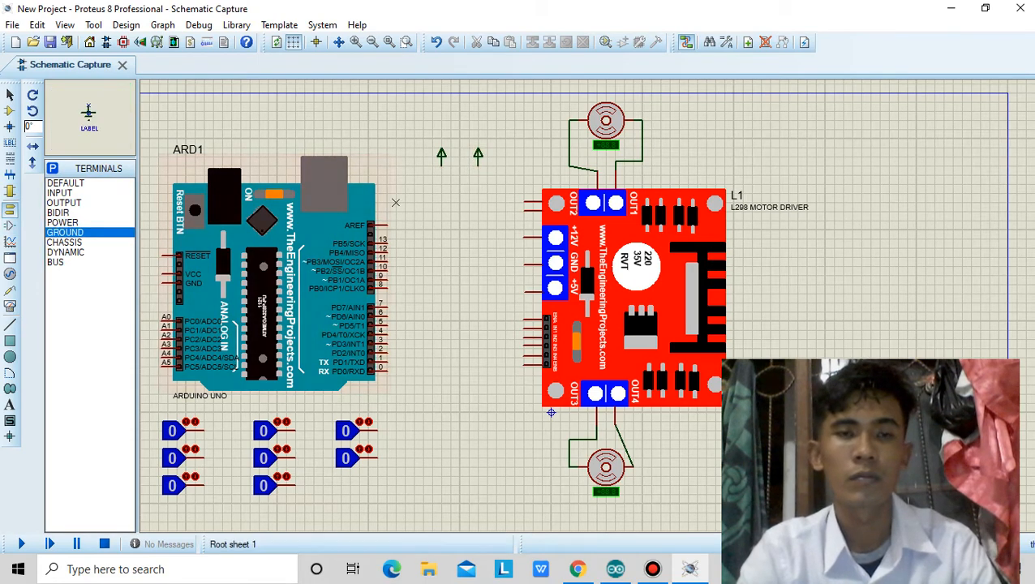
click(505, 156)
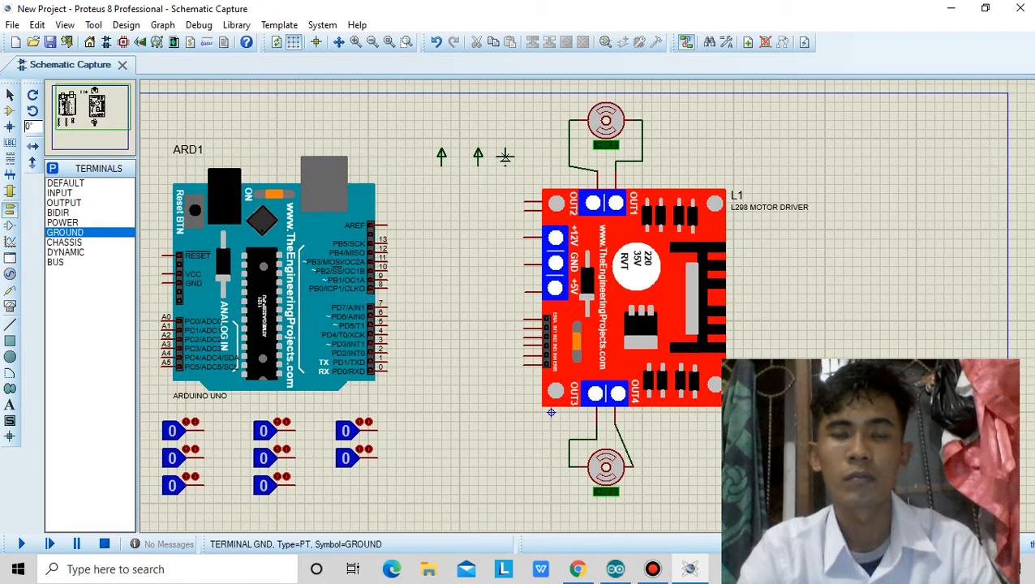
right_click(507, 154)
click(584, 245)
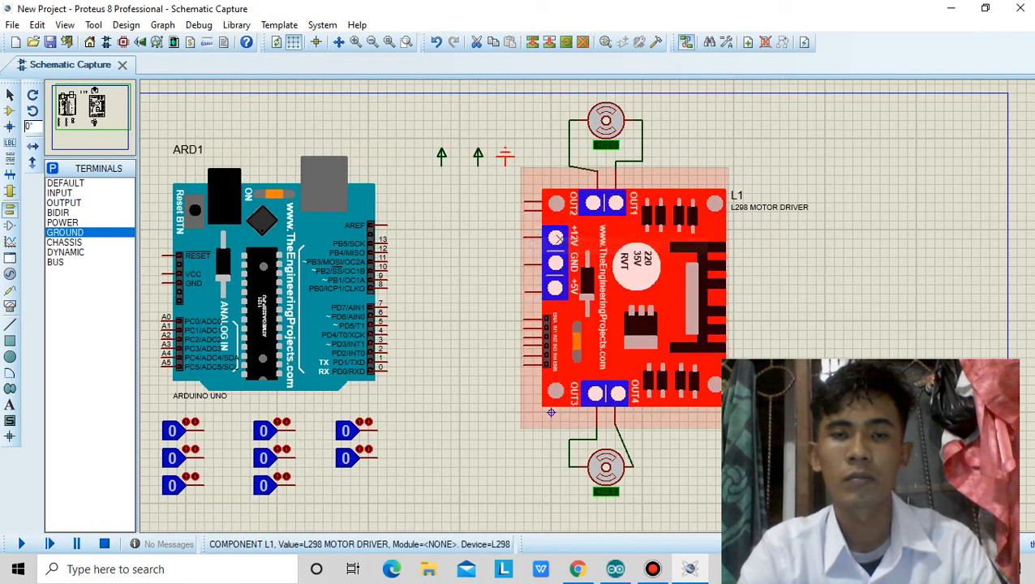
Wire the left power terminal to the L298 driver's +12V pin and the right power terminal to its +5V pin.
click(441, 163)
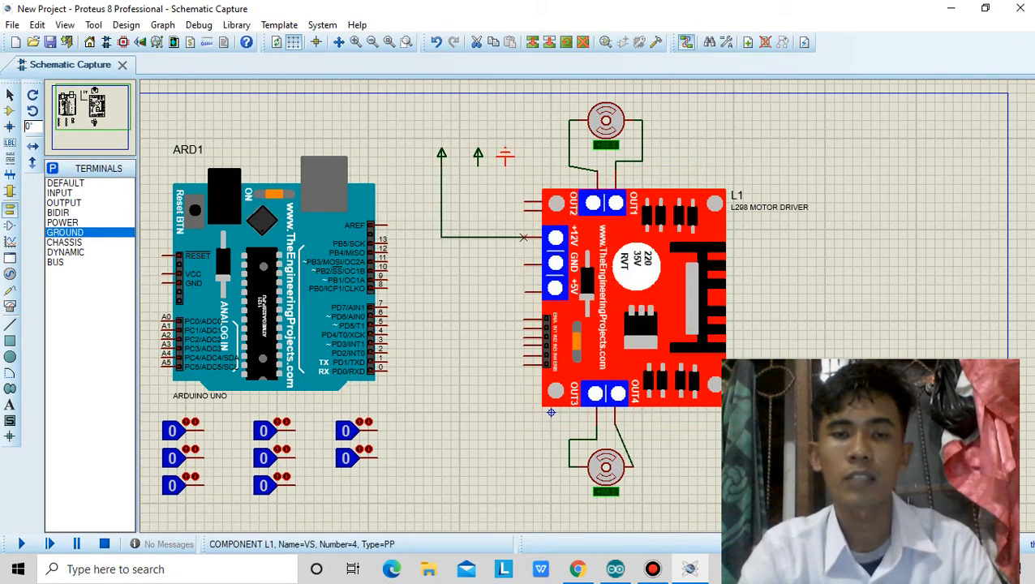
click(478, 237)
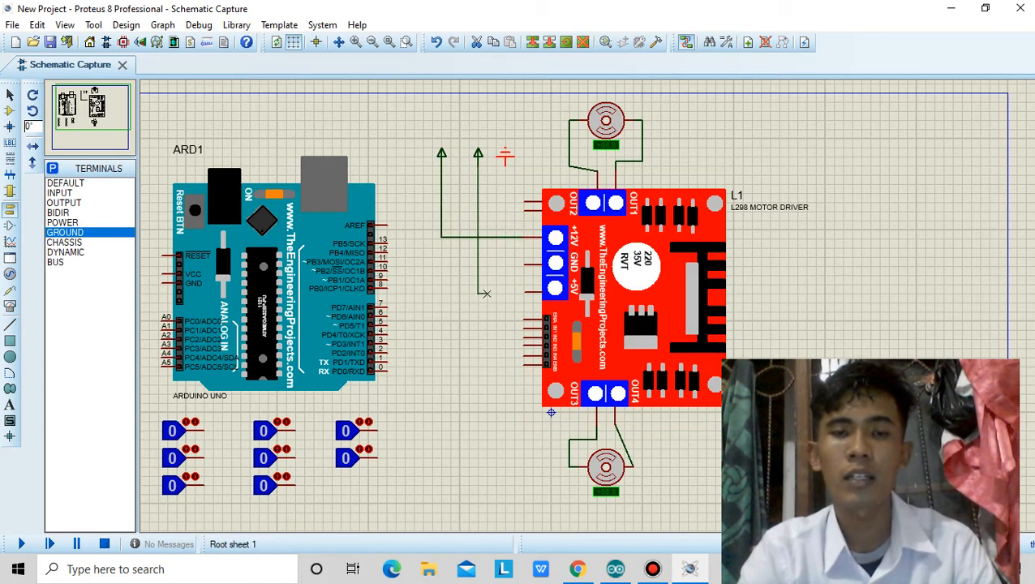
click(526, 292)
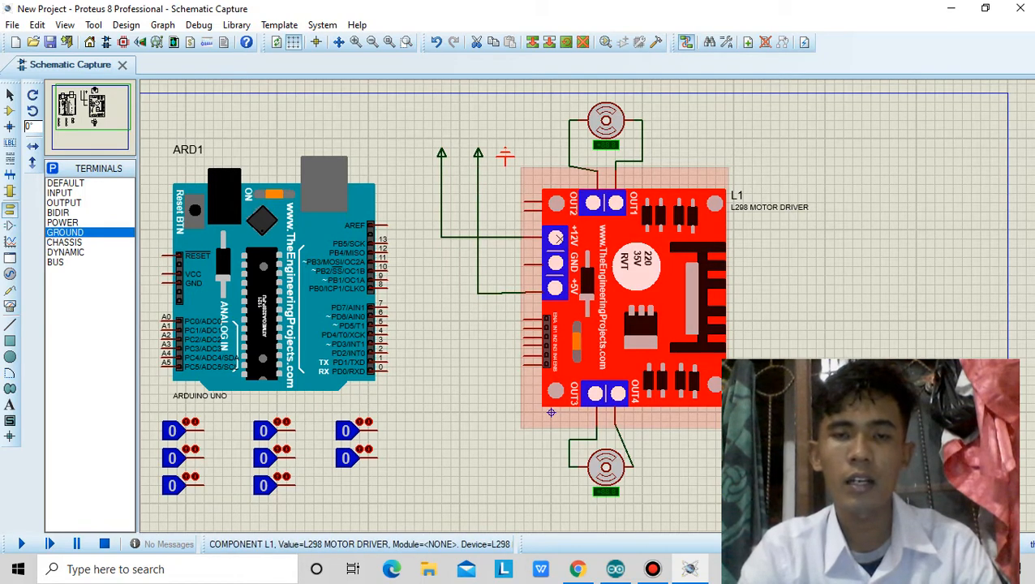
Label the power terminal wired to the driver's +12V pin as +12.
right_click(455, 151)
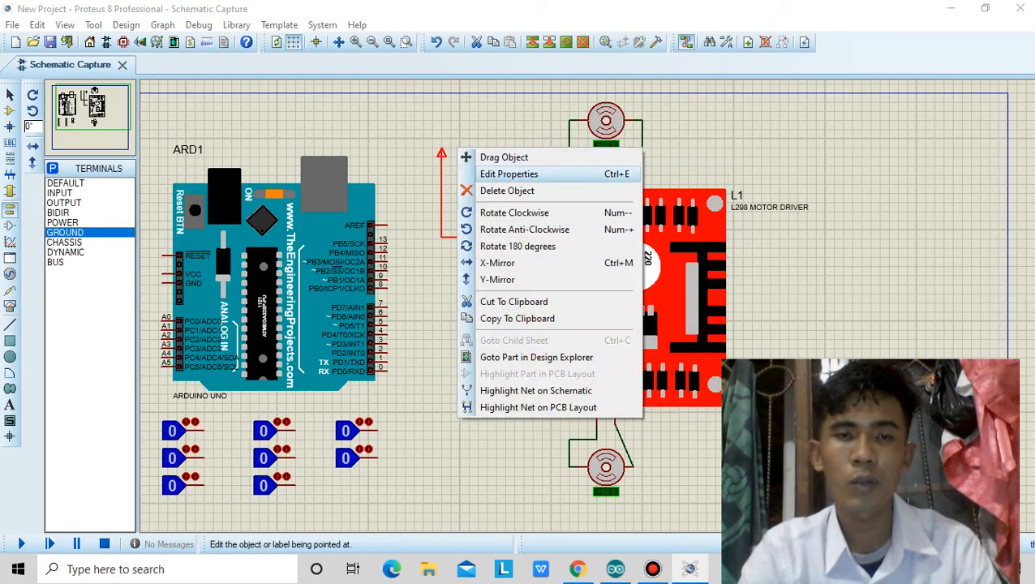
click(509, 174)
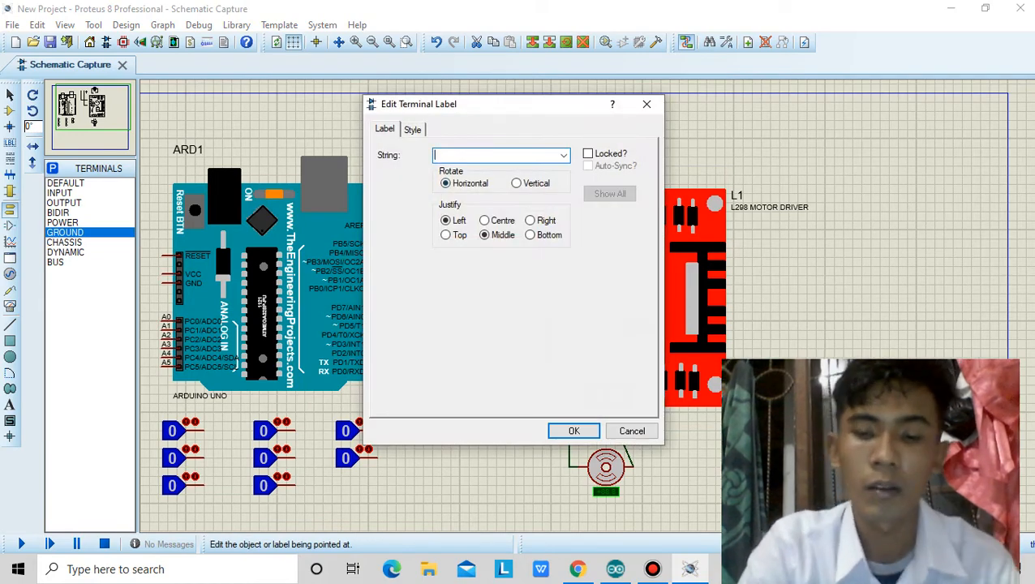
text(+12)
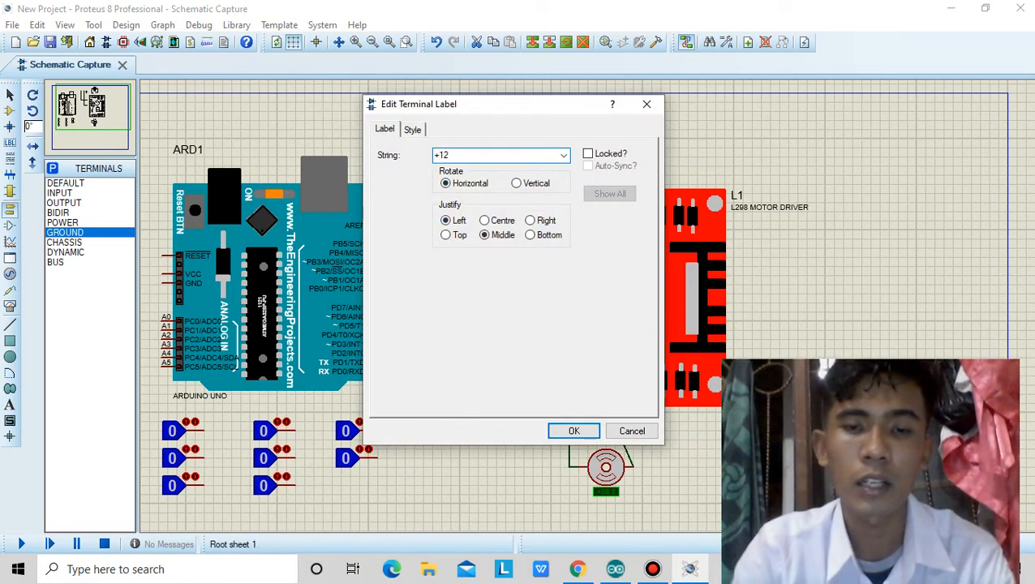
click(567, 430)
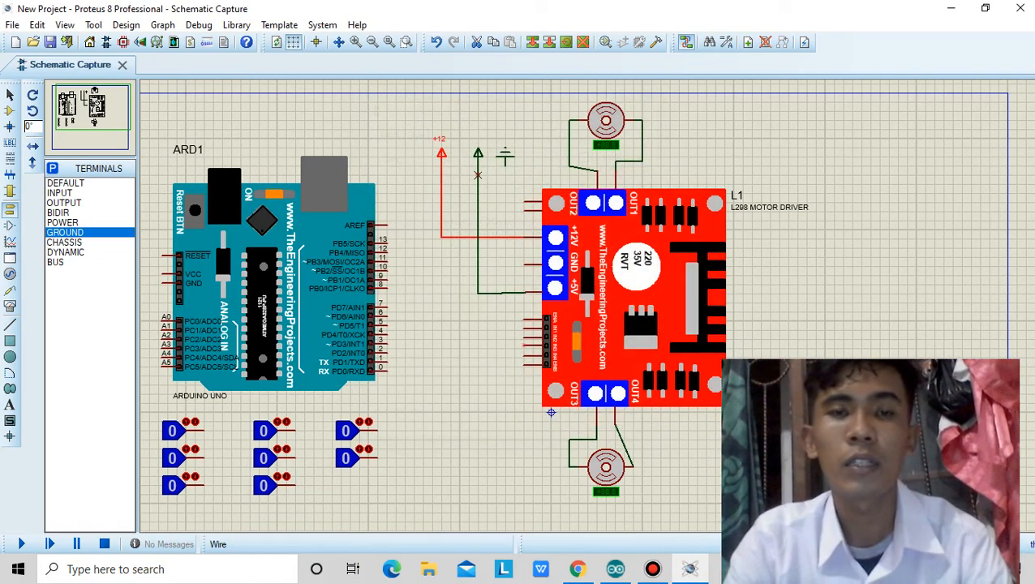
Label the power terminal wired to the L298 driver's +5V pin as +5.
click(477, 151)
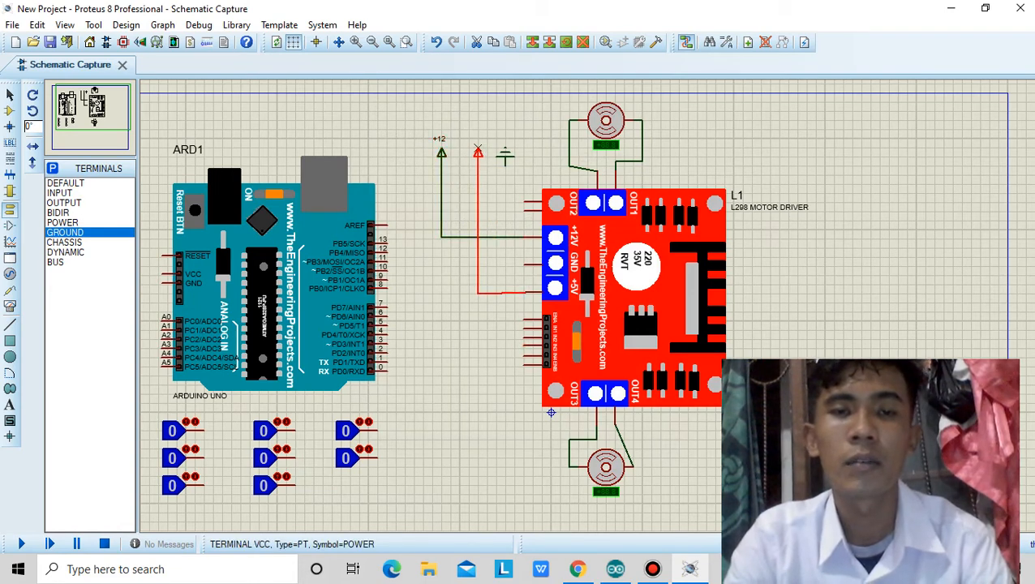
click(478, 152)
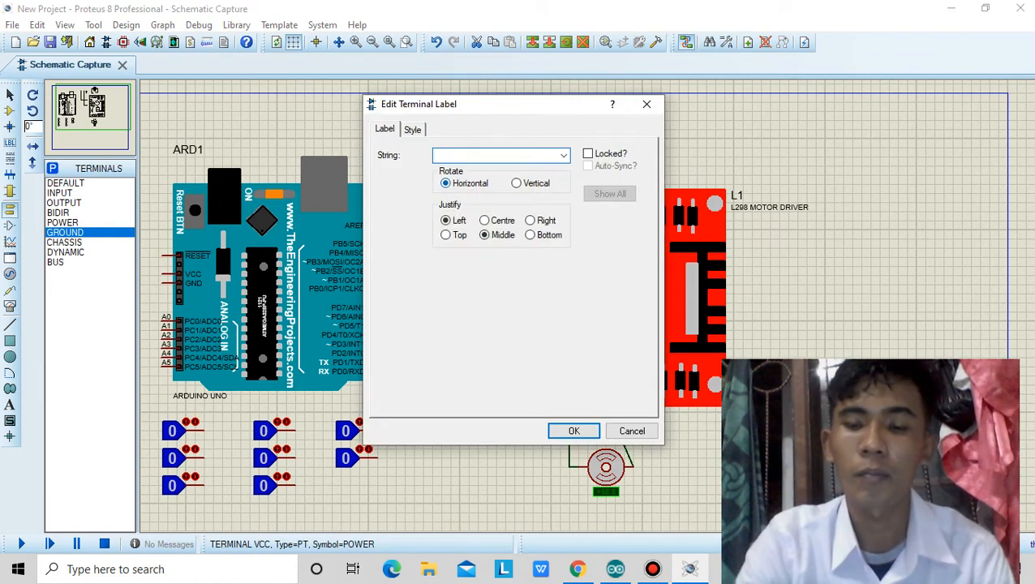
text(+5)
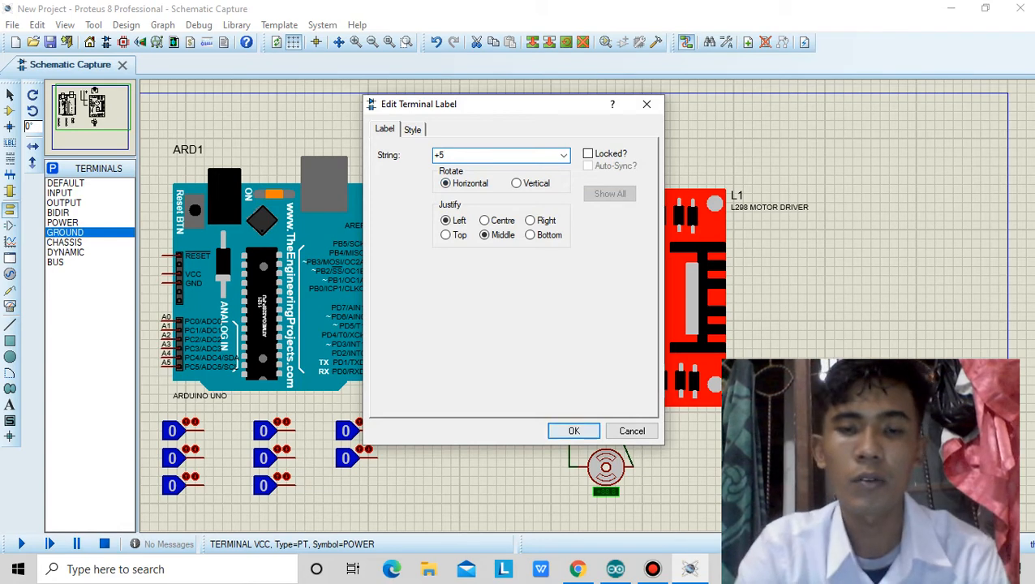
click(574, 431)
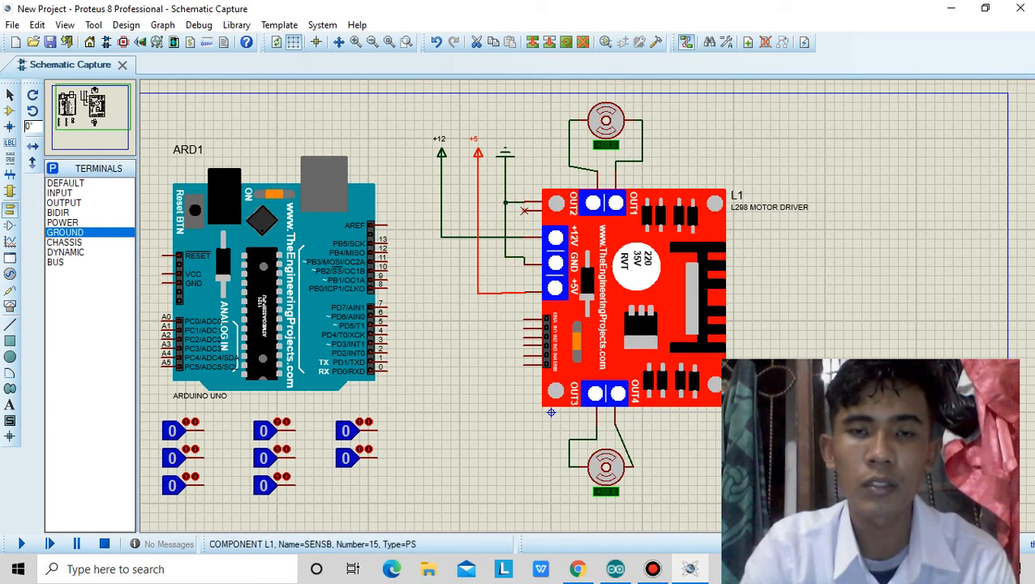
Wire the L298 driver's SENSB pin to the vertical line coming from the GROUND terminal.
click(505, 211)
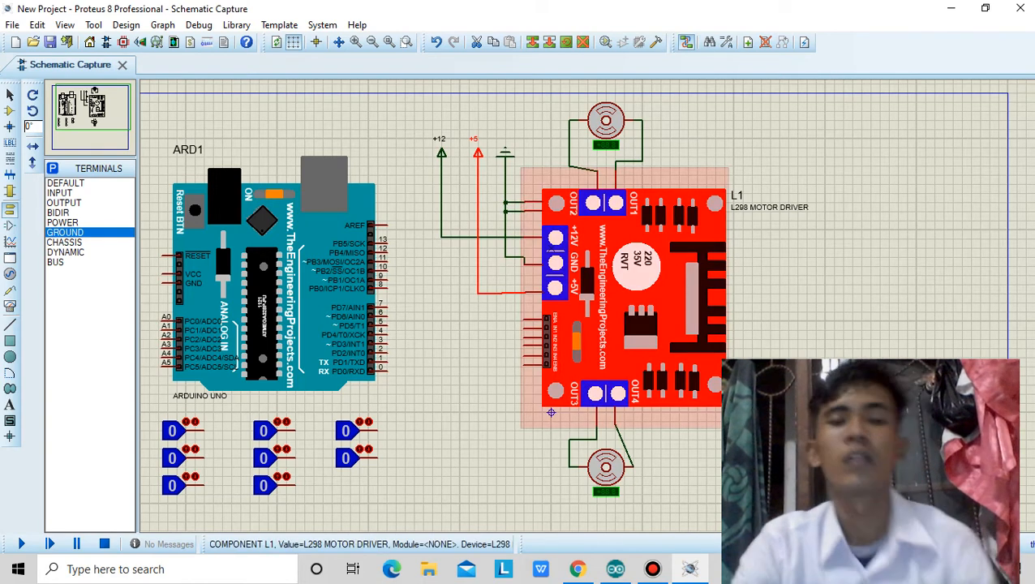
Wire the L298 driver's ENA pin to Arduino pin 11 and its ENB pin to Arduino pin 10.
click(524, 320)
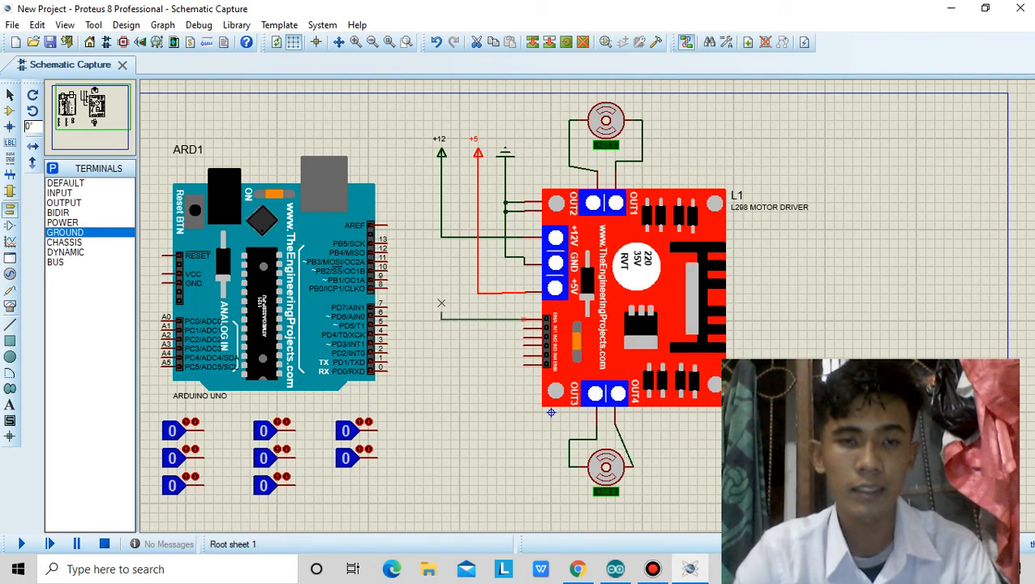
click(390, 261)
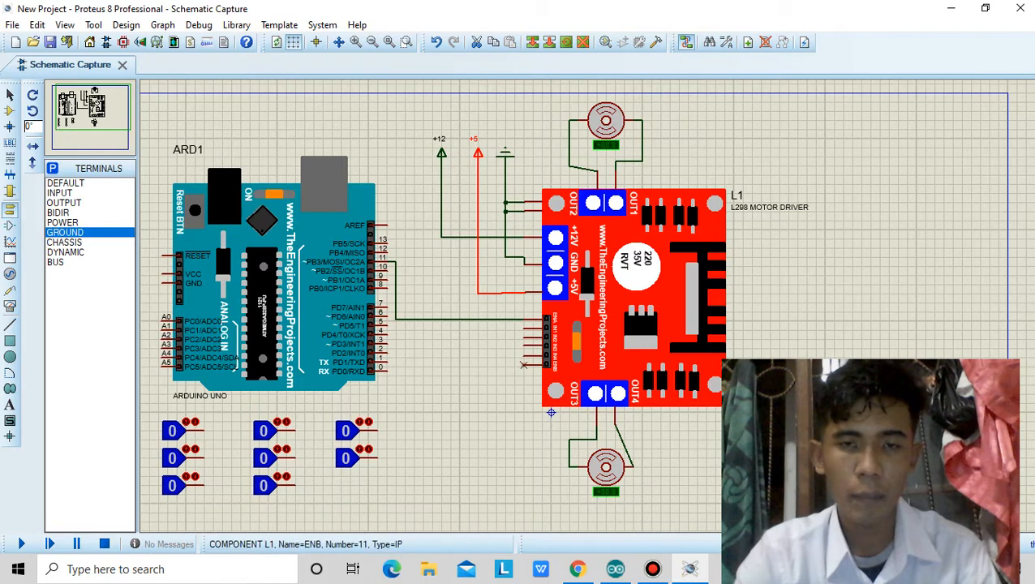
click(524, 364)
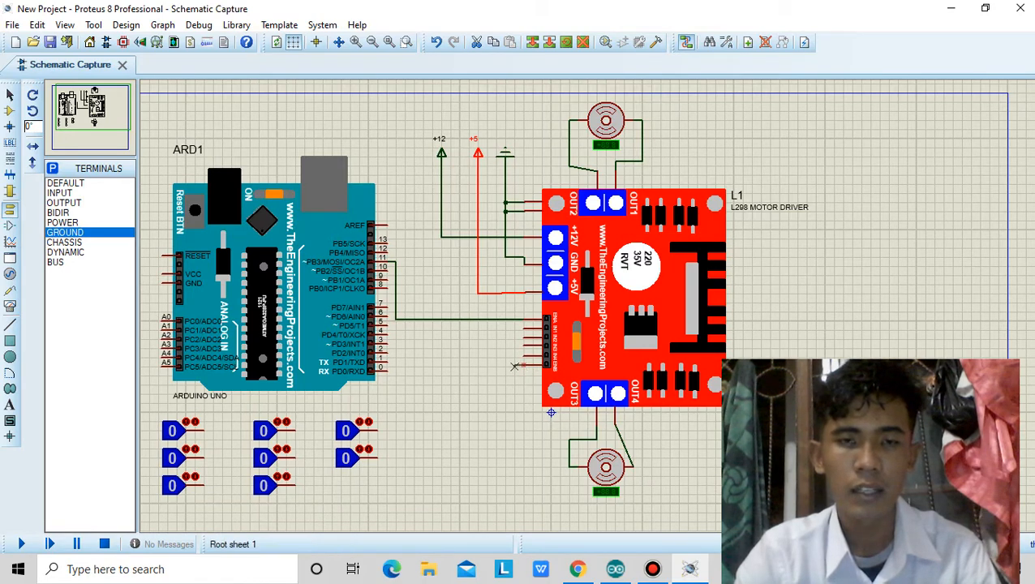
click(389, 270)
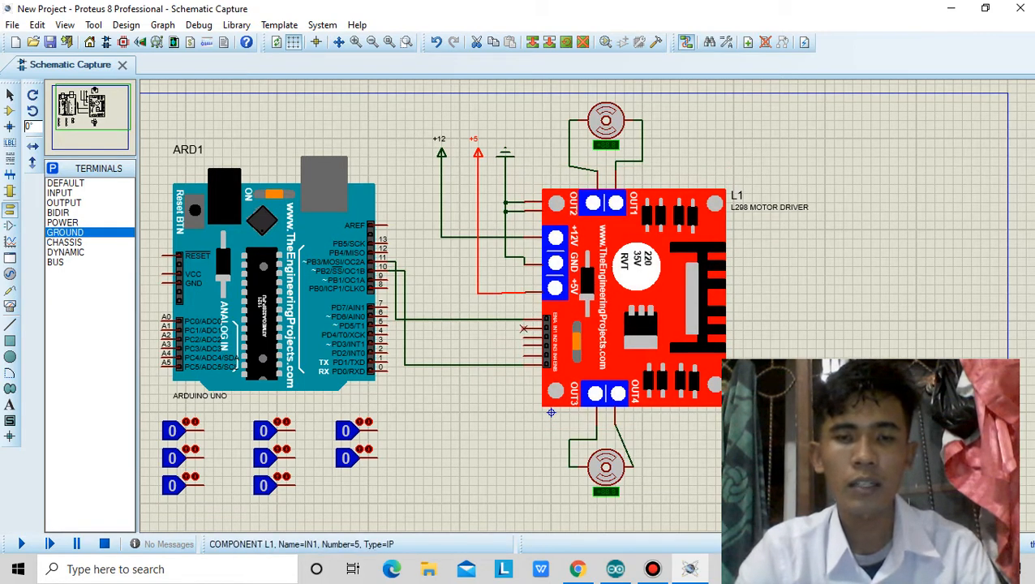
Wire the L298 driver's IN1 pin to Arduino pin 9 and its IN2 pin to Arduino pin 8.
click(523, 327)
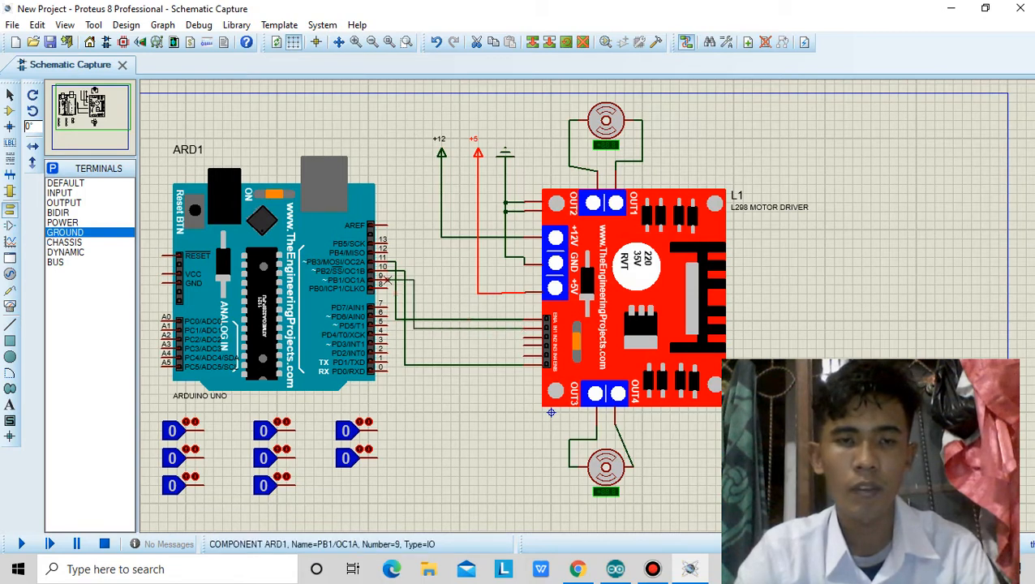
click(387, 276)
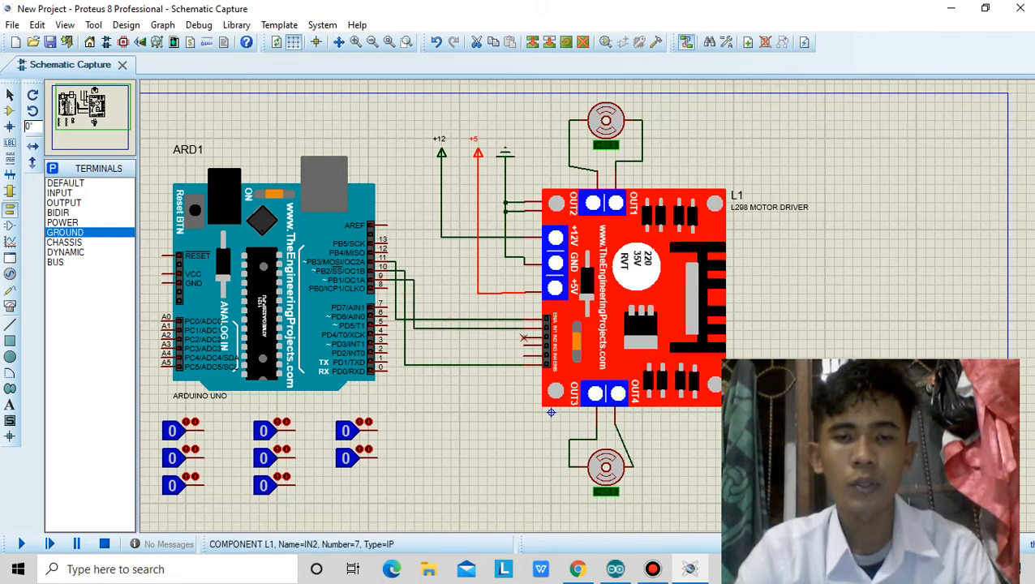
click(523, 337)
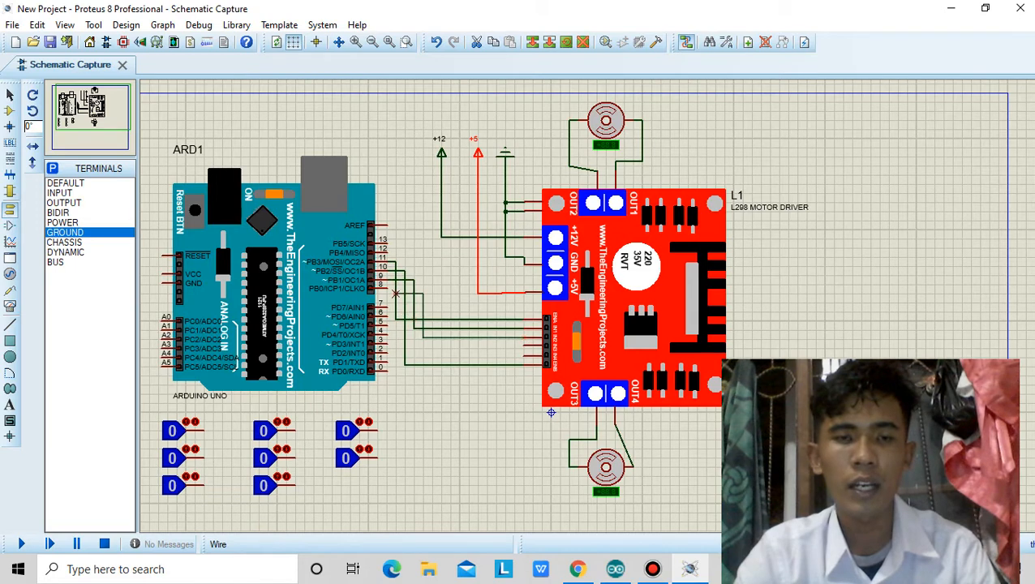
click(388, 288)
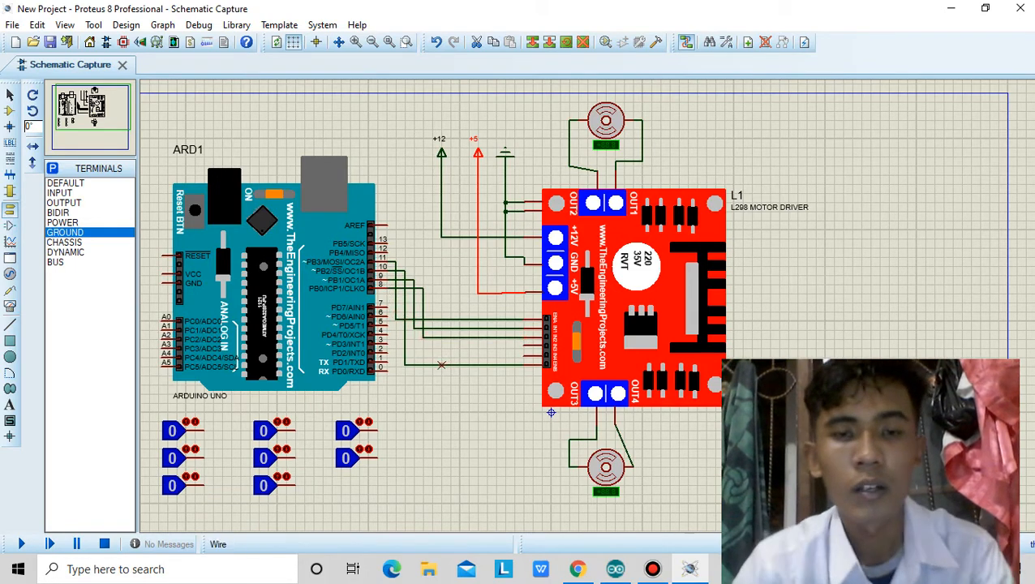
Wire the L298 driver's IN3 pin to Arduino pin 12 and its IN4 pin to Arduino pin 13.
click(523, 346)
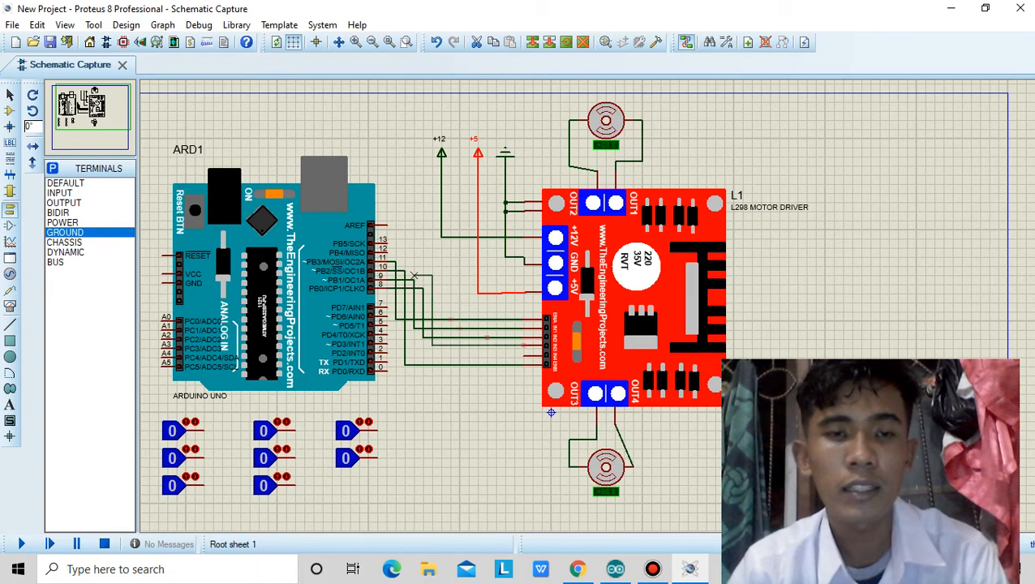
click(388, 252)
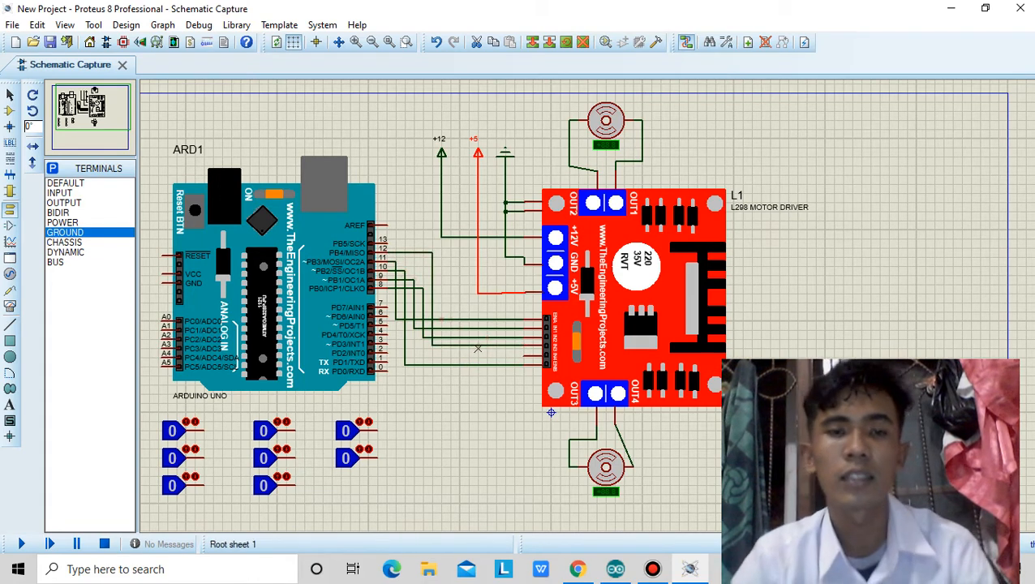
click(523, 356)
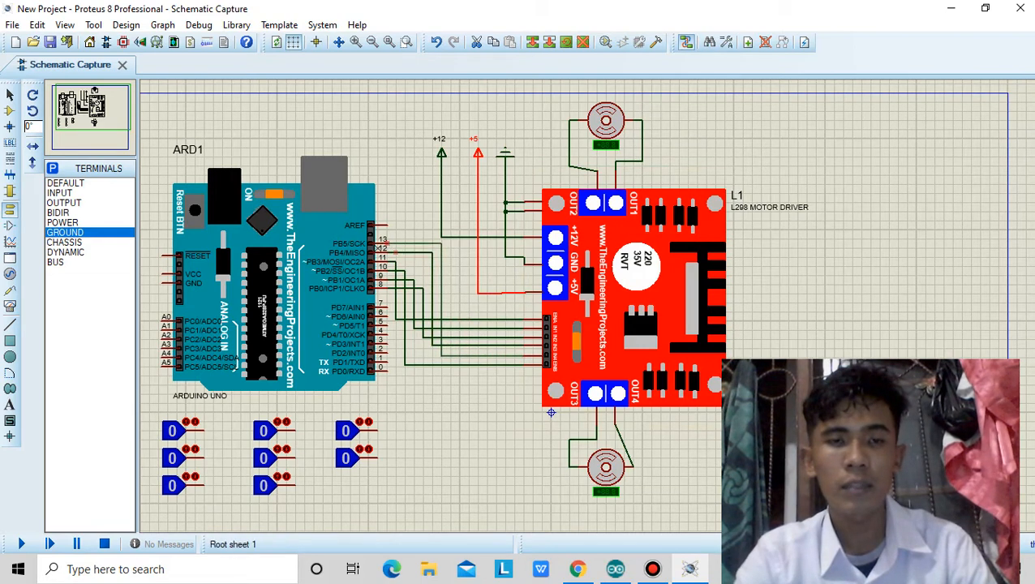
click(387, 242)
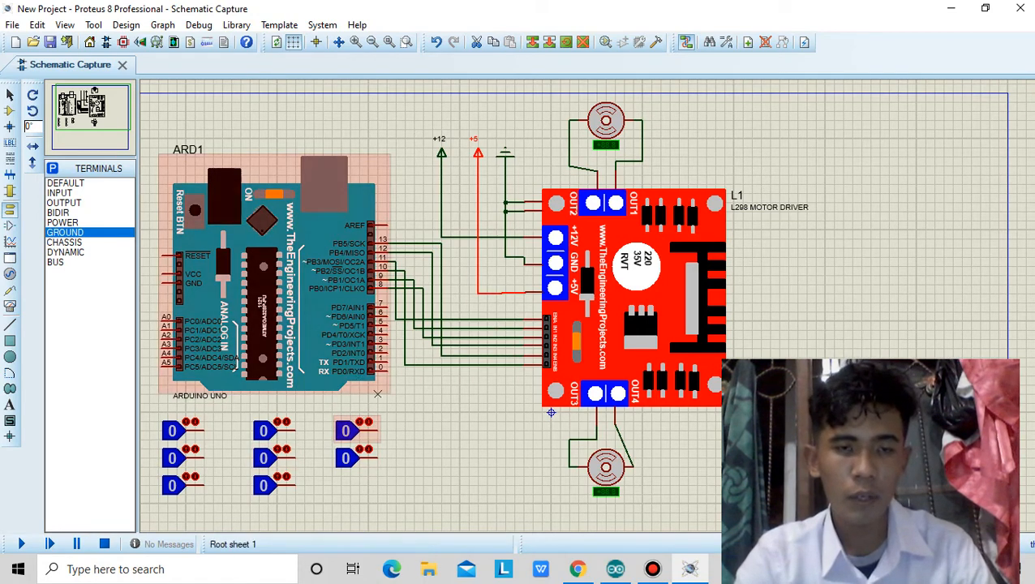
Set the part reference of the upper logic state in the right-hand column to MOTOR 1.
right_click(369, 426)
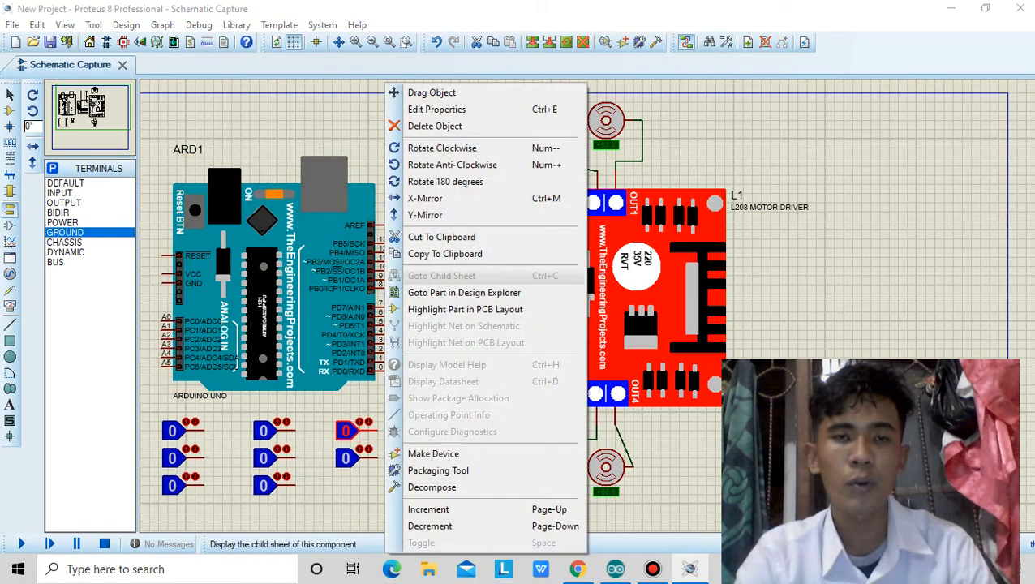
click(442, 108)
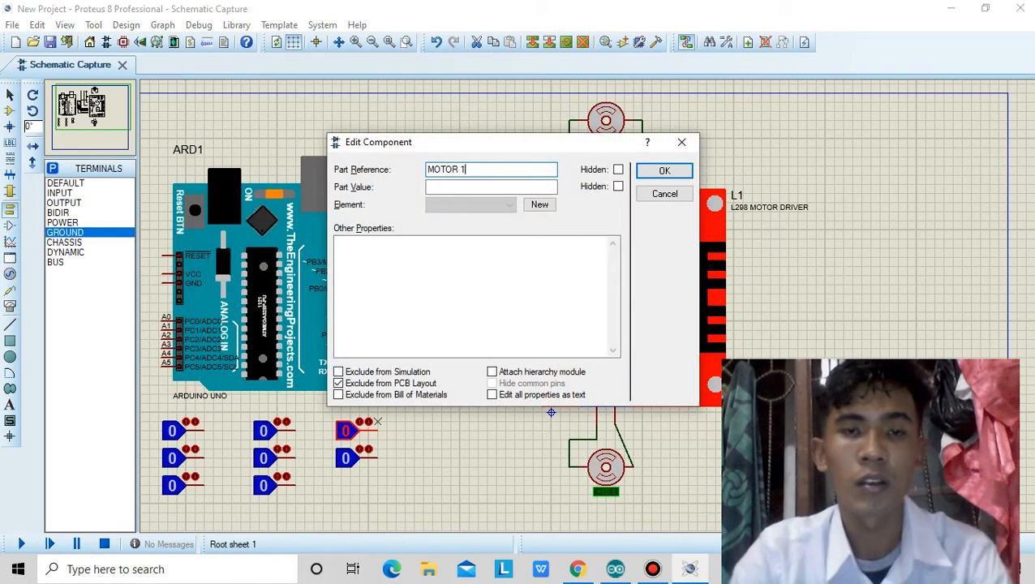
text(MOTOR 1)
key(Return)
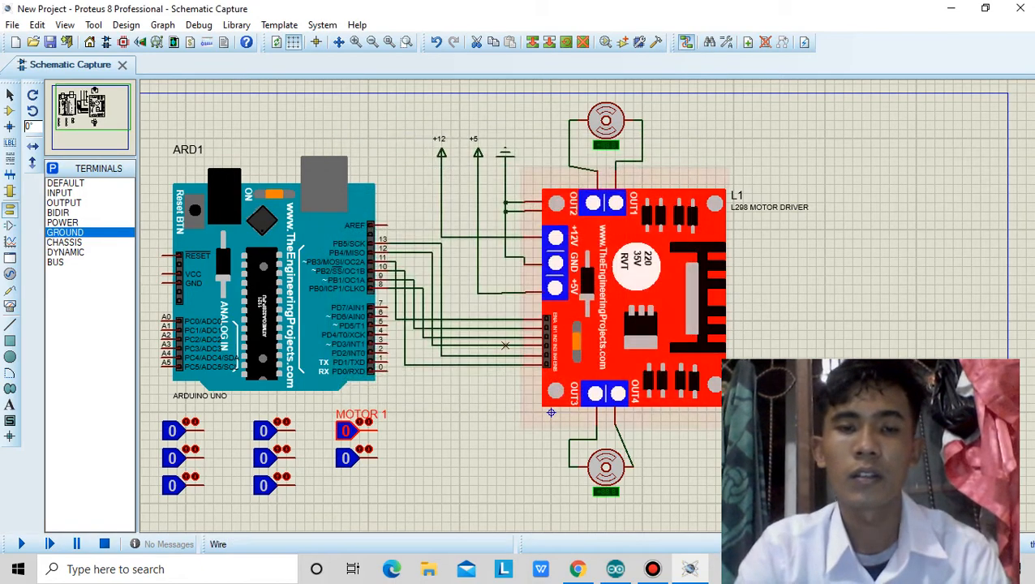
Set the part reference of the logic state below MOTOR 1 to MOTOR 2.
right_click(369, 453)
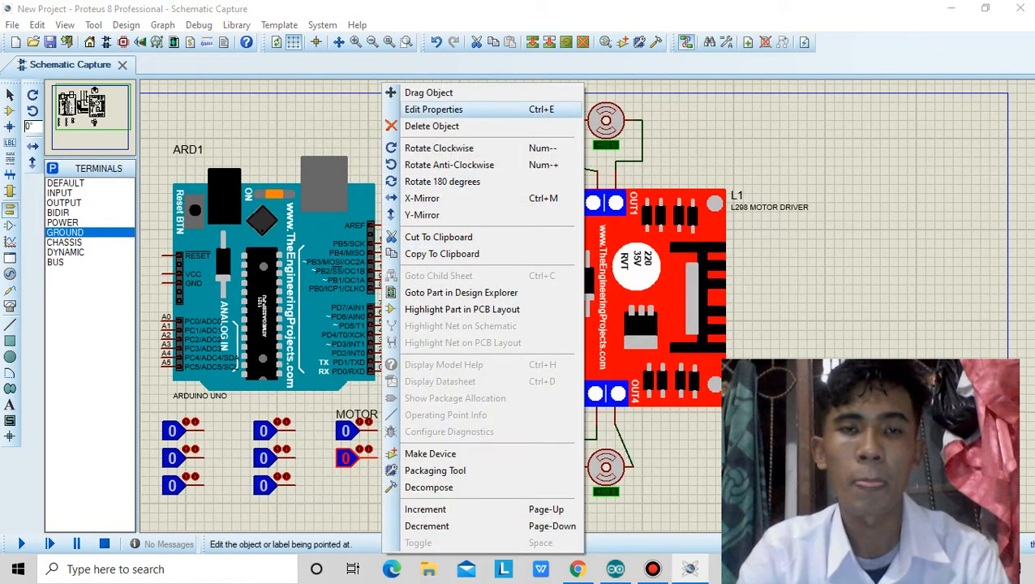
click(422, 109)
text(MOTOR 2)
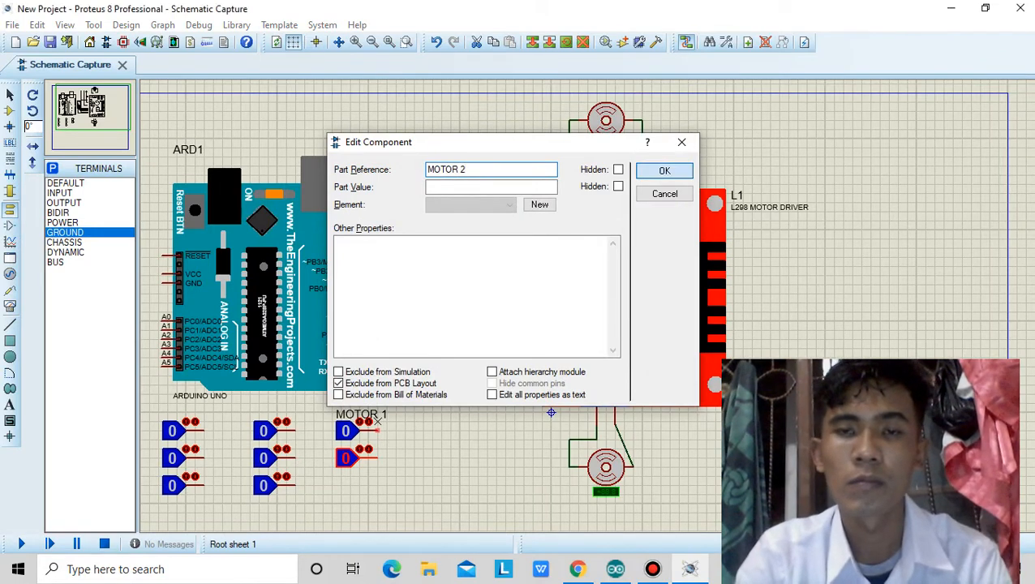
click(664, 170)
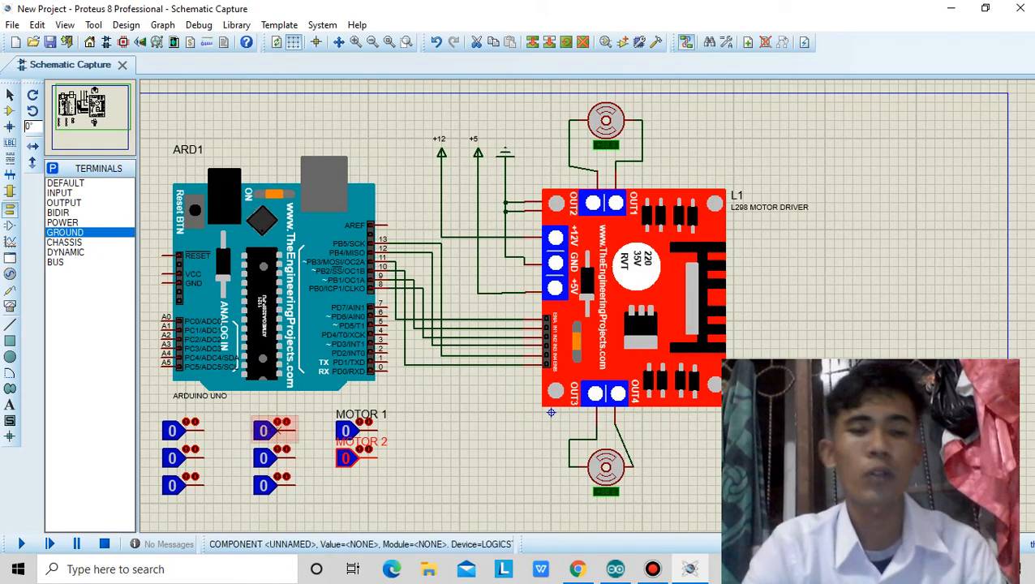
Set the part reference of the top logic state in the middle column to PWM 50.
right_click(302, 420)
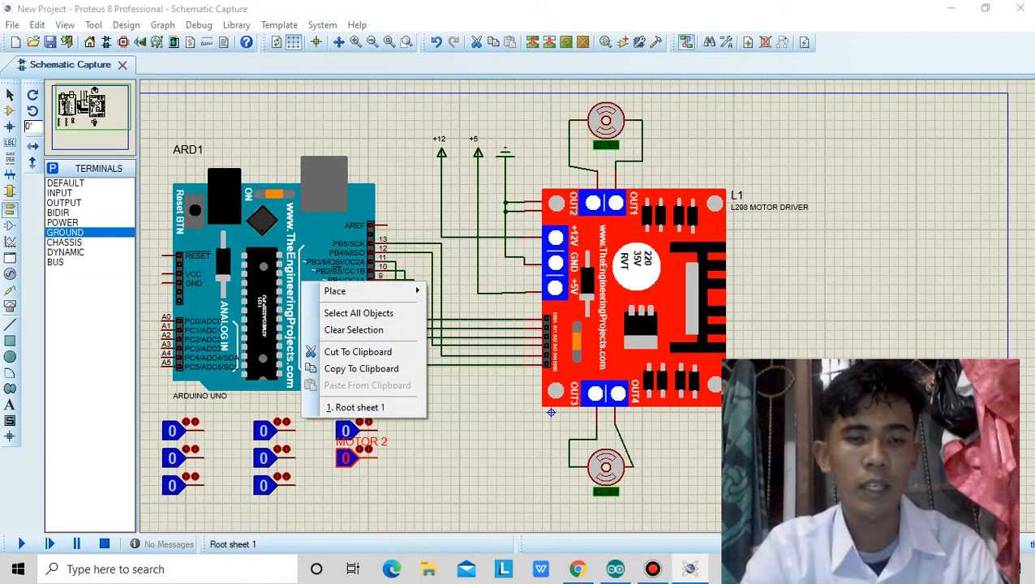
click(268, 421)
right_click(295, 415)
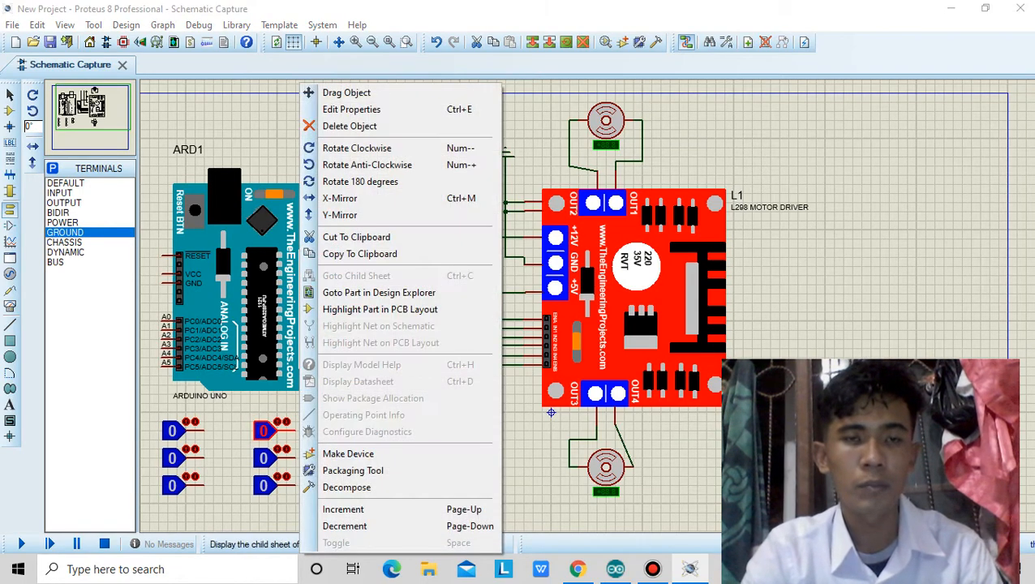
click(351, 109)
text(P)
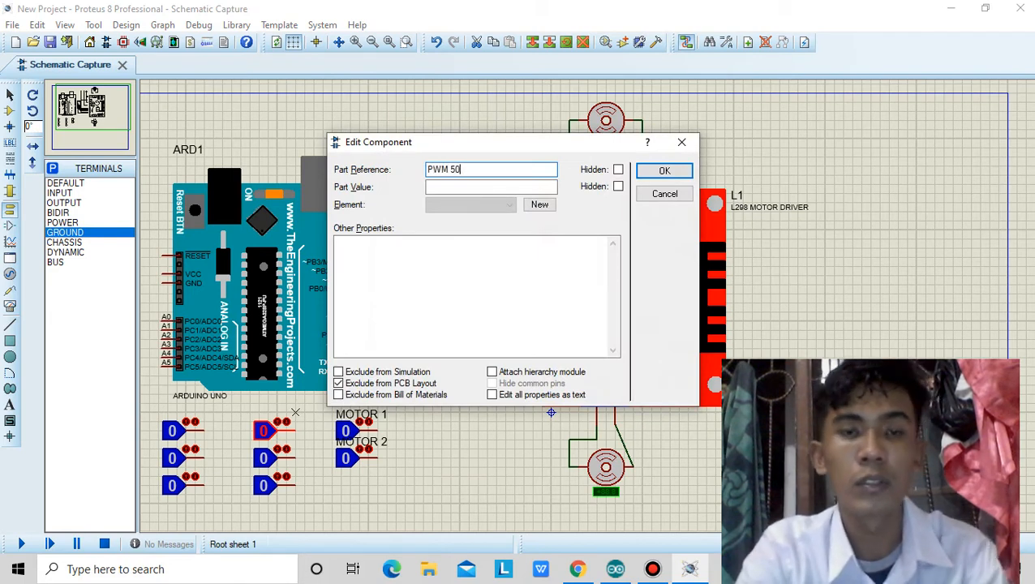
text(WM 50)
click(665, 171)
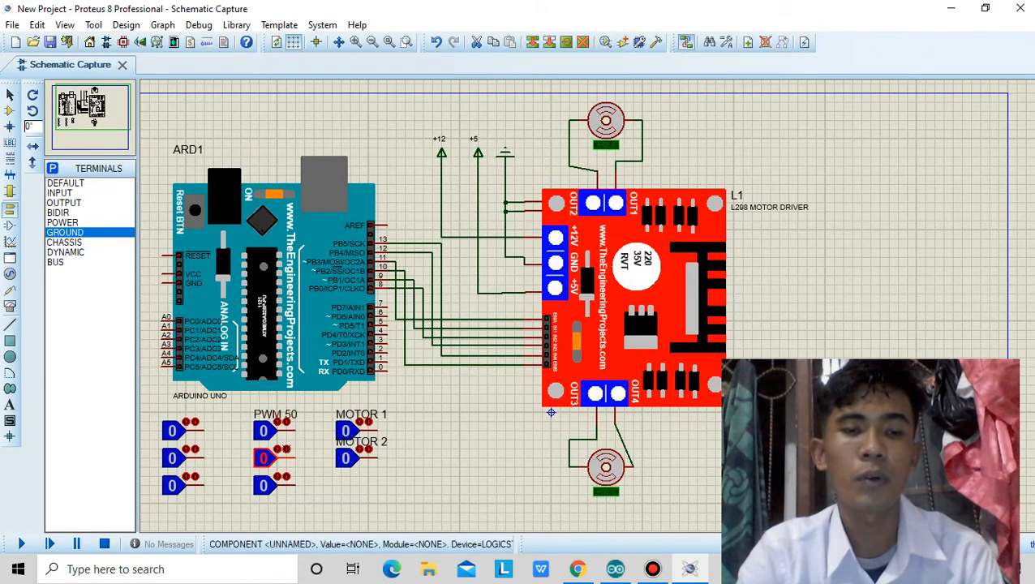
Set the part reference of the middle column's second logic state to PWM 150.
right_click(288, 459)
click(352, 109)
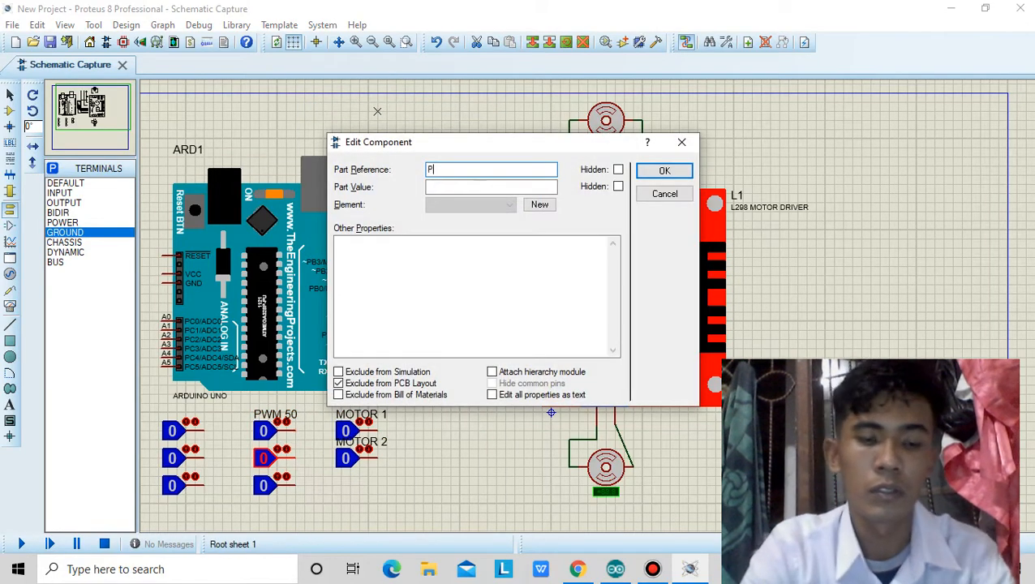
text(PWM 1)
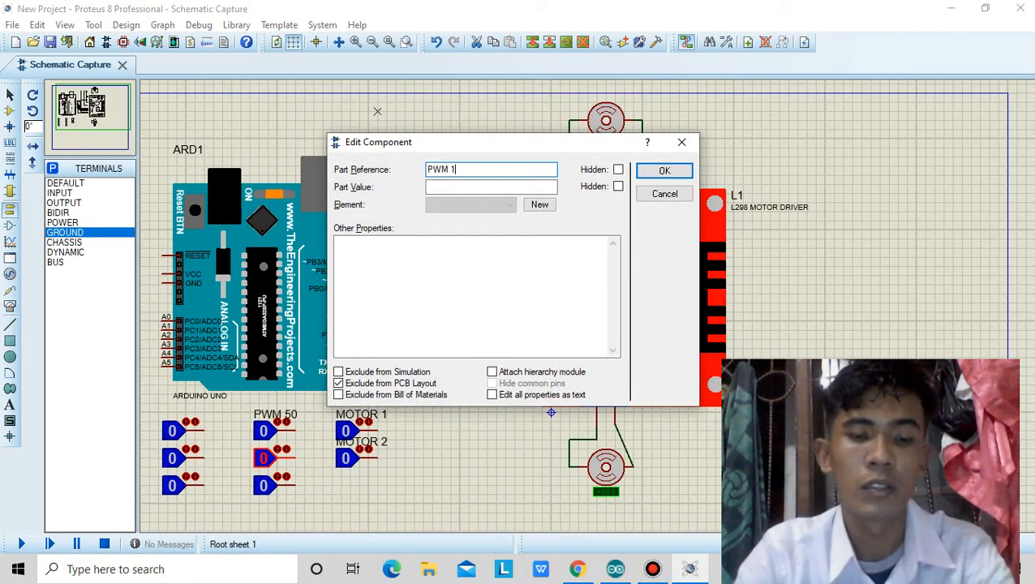
text(50)
key(Return)
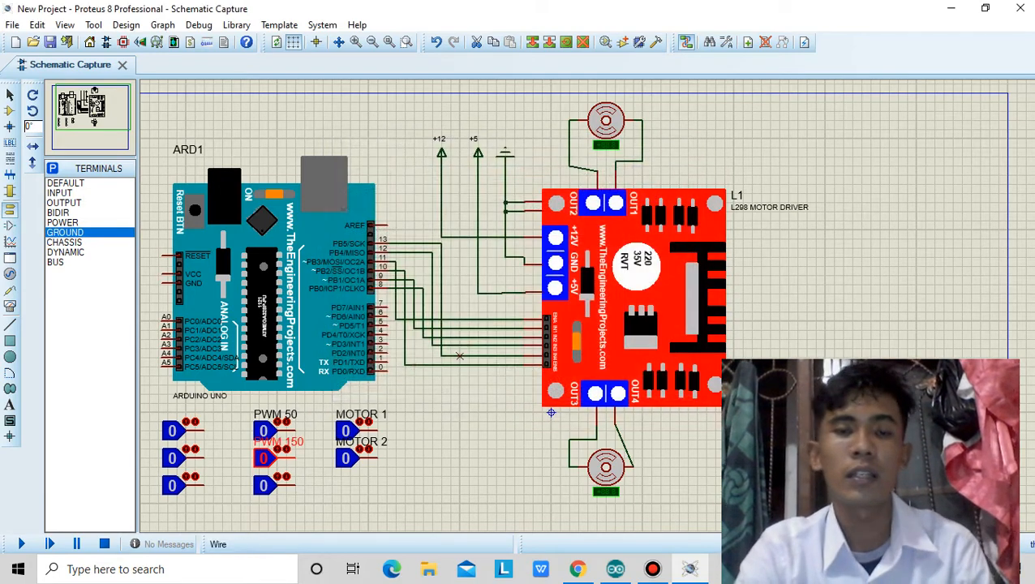
Set the part reference of the bottom logic state in the middle column to PWM 250.
right_click(292, 485)
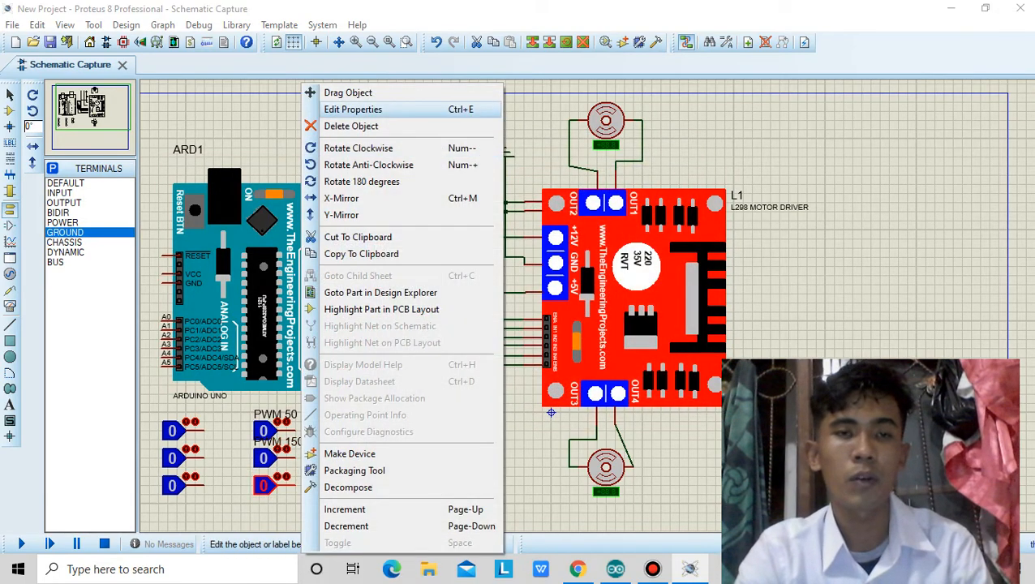
click(352, 109)
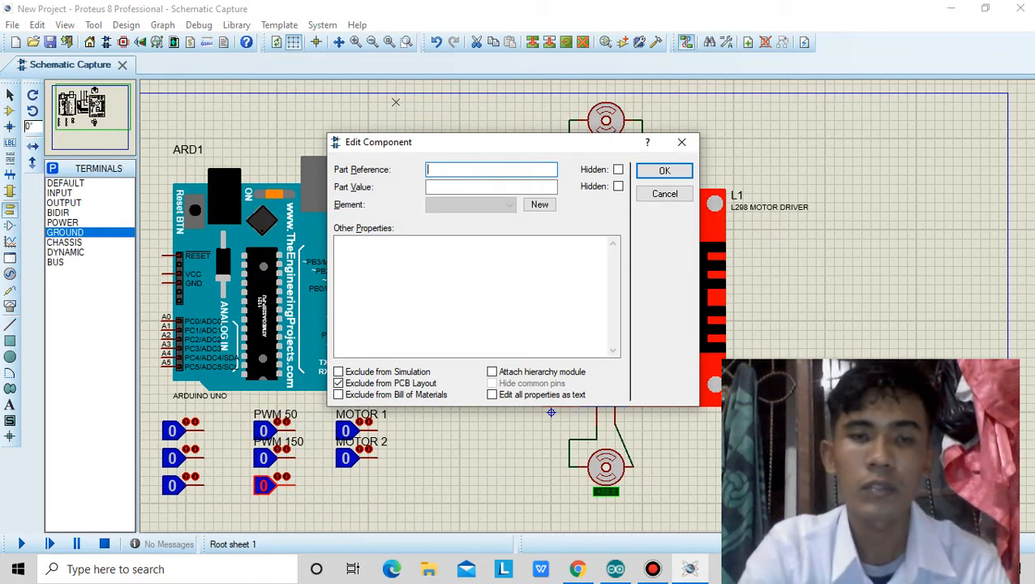
text(PWM)
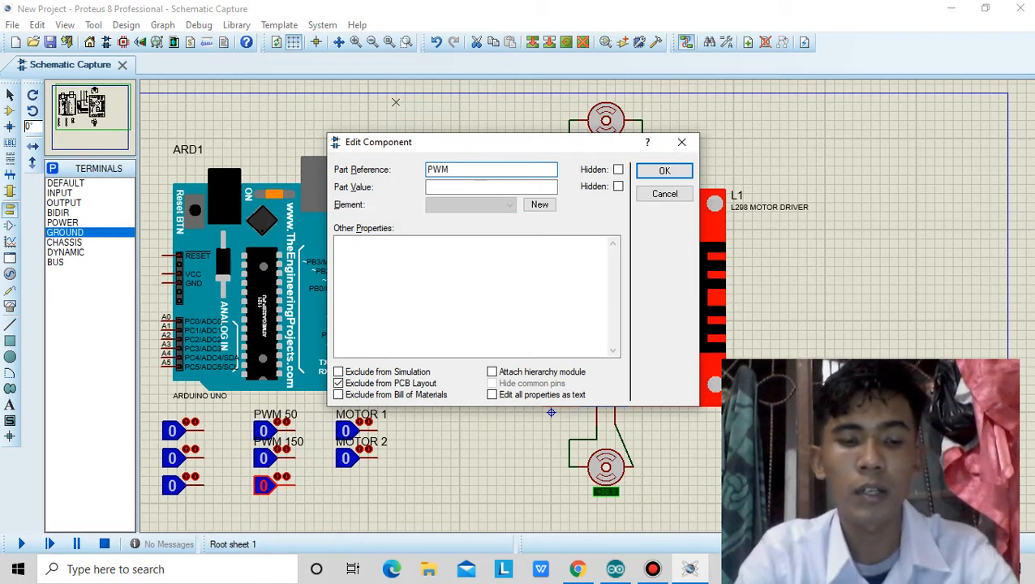
text( 250)
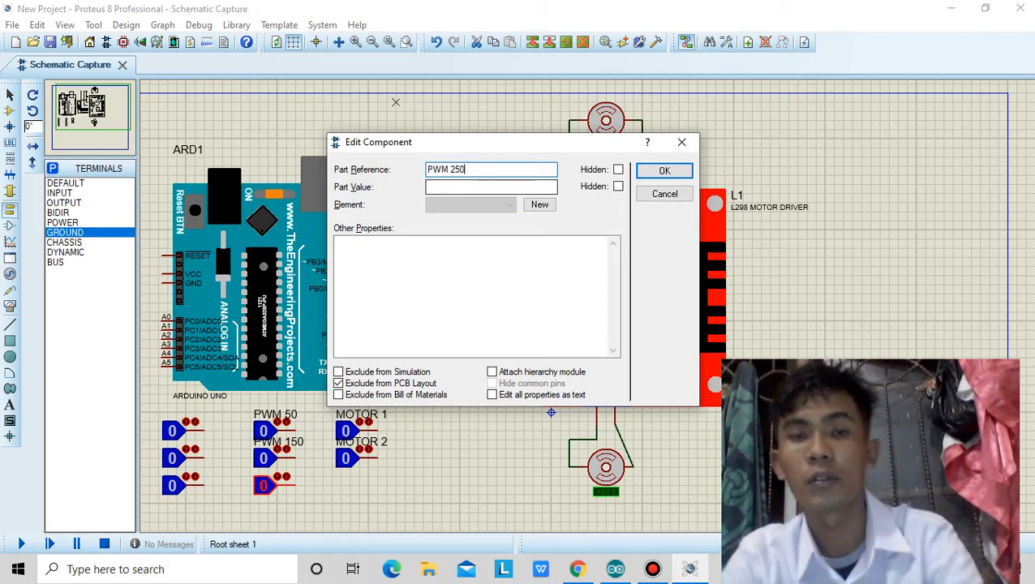
key(Return)
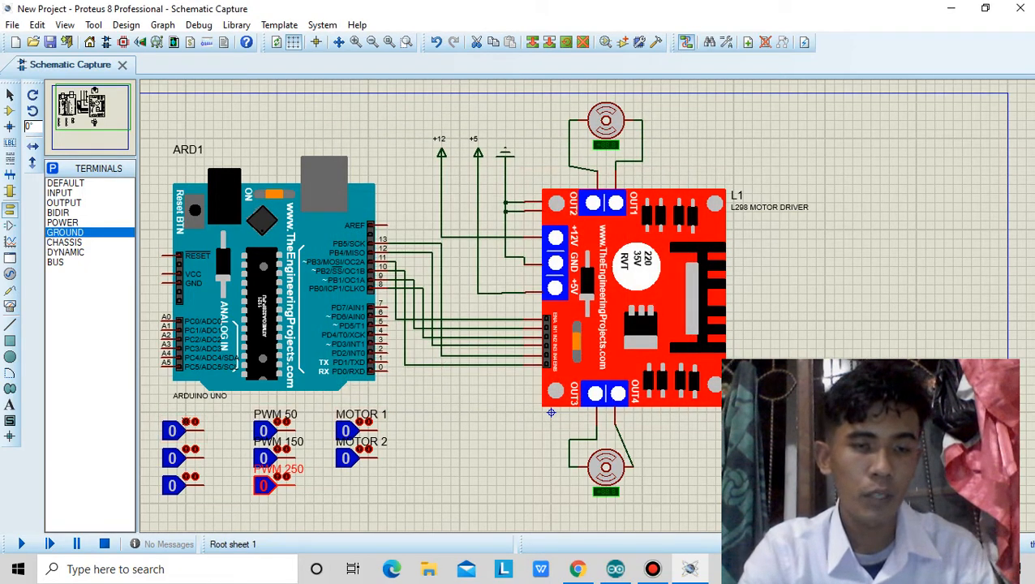
Set the part reference of the top logic state in the unnamed column below the Arduino to 50.
right_click(206, 432)
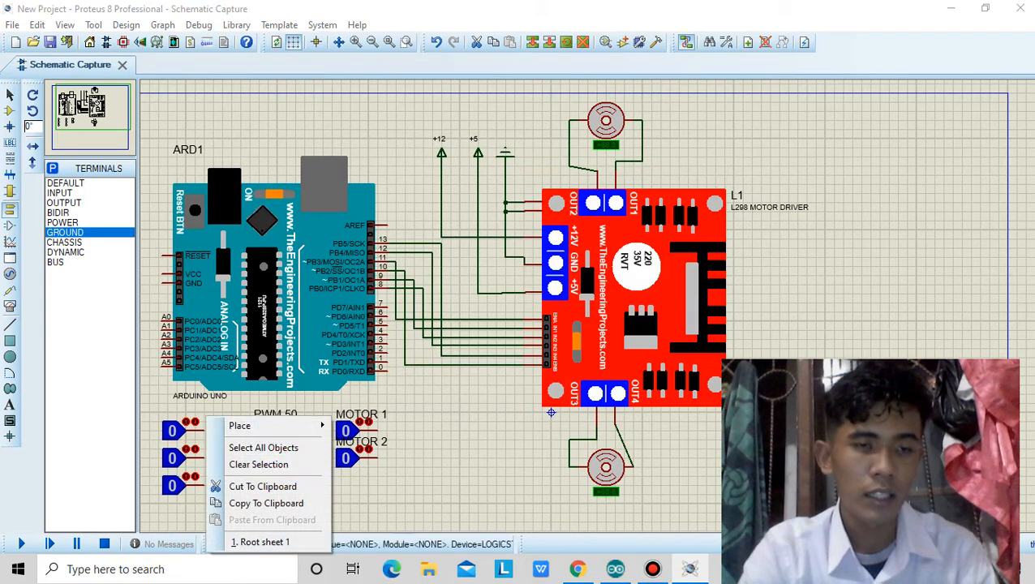
click(175, 430)
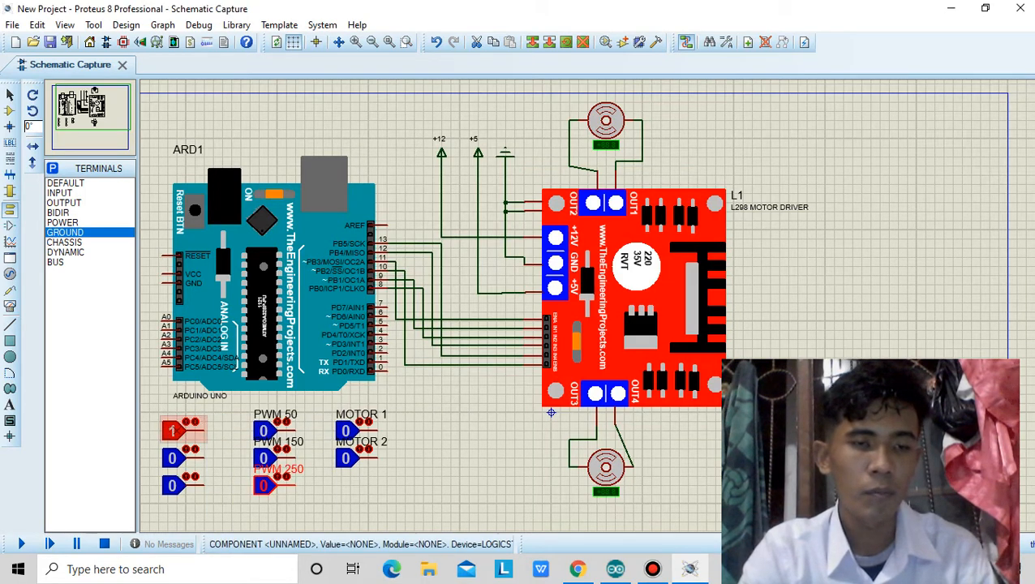
click(193, 423)
right_click(206, 431)
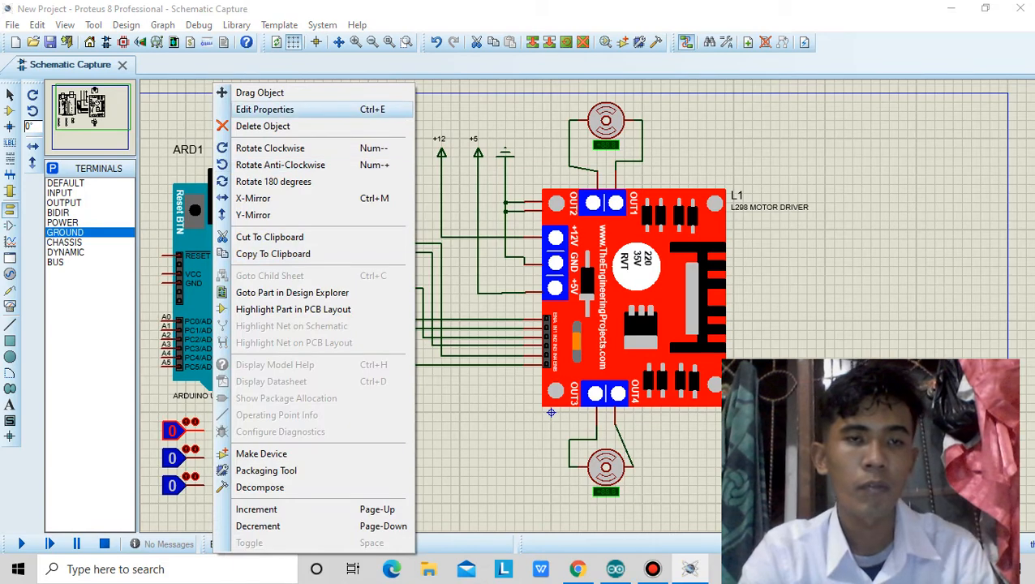
click(265, 108)
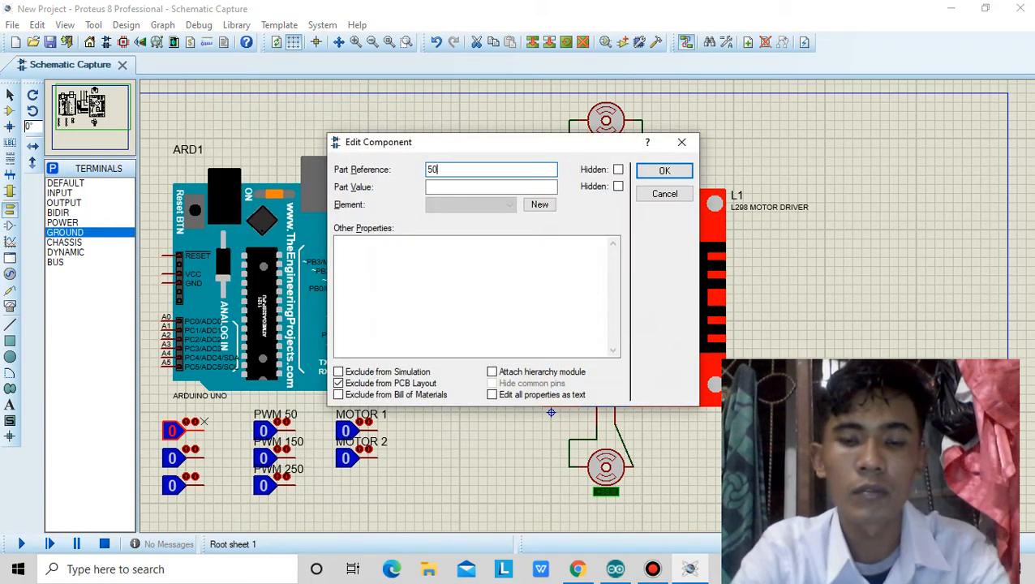
click(665, 171)
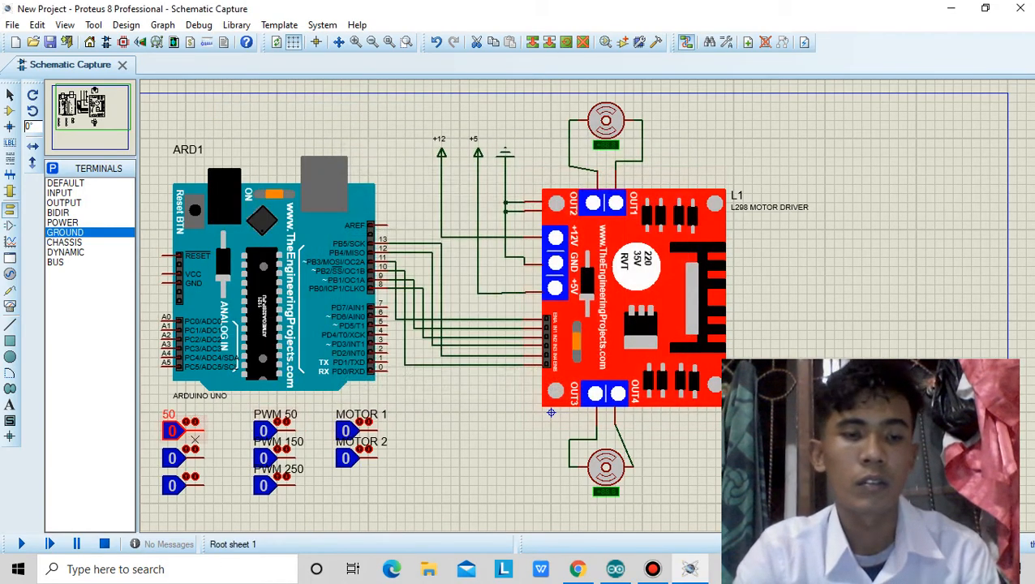
Set the part reference of the logic state directly below 50 to 150.
right_click(195, 457)
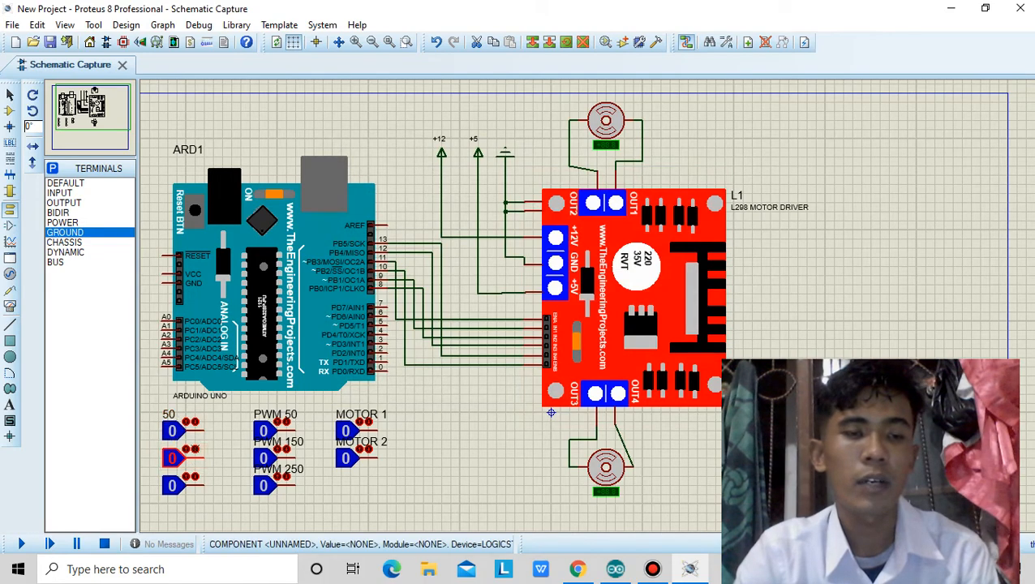
click(262, 109)
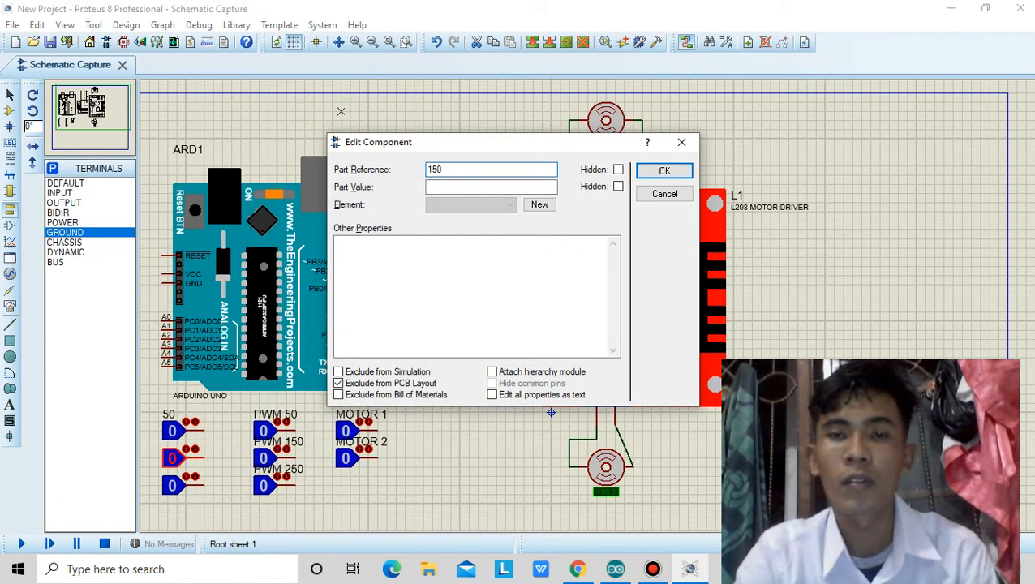
key(Return)
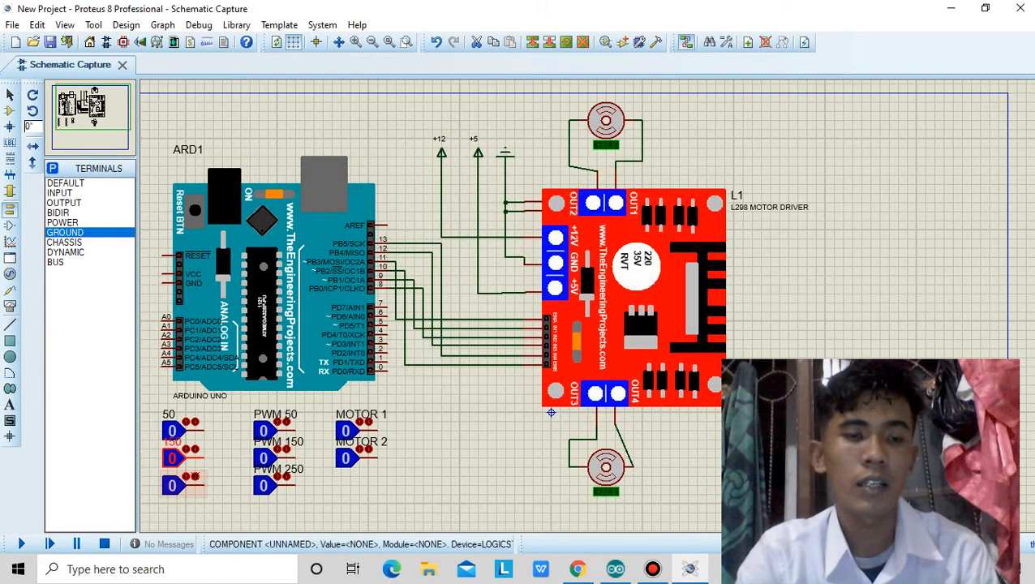
Set the part reference of the last unnamed logic state, below 150, to 250.
right_click(201, 483)
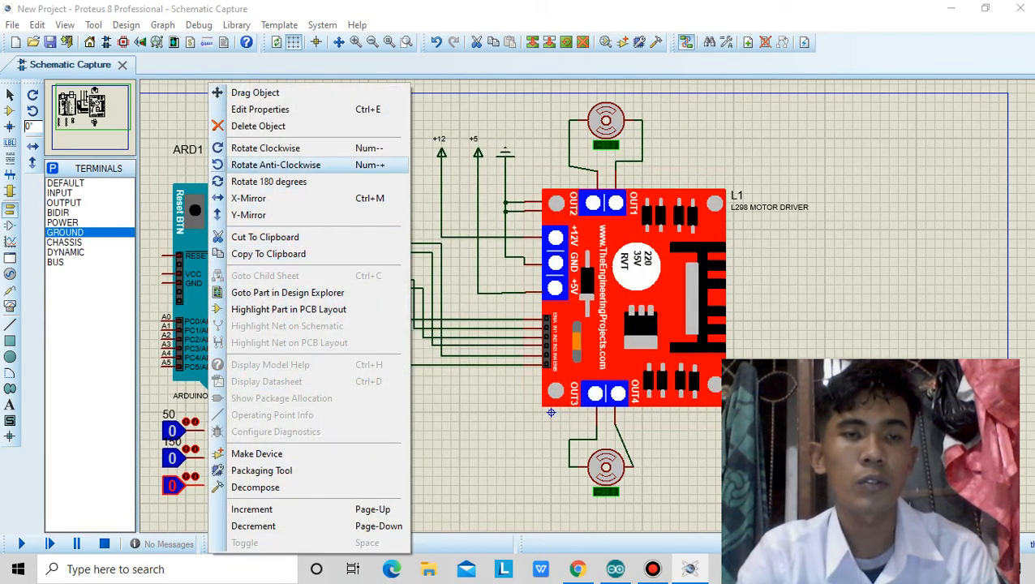
click(260, 109)
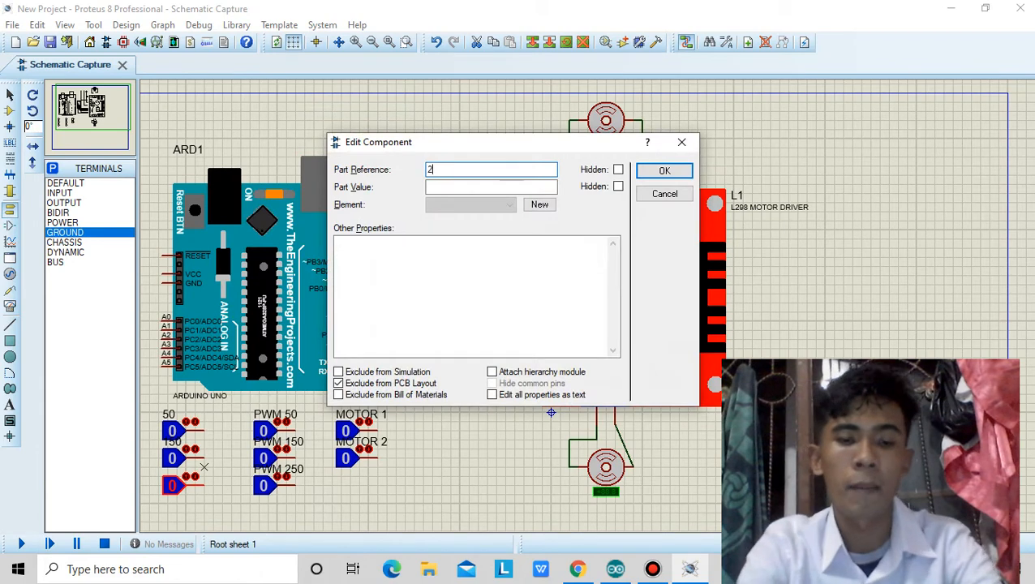
text(250)
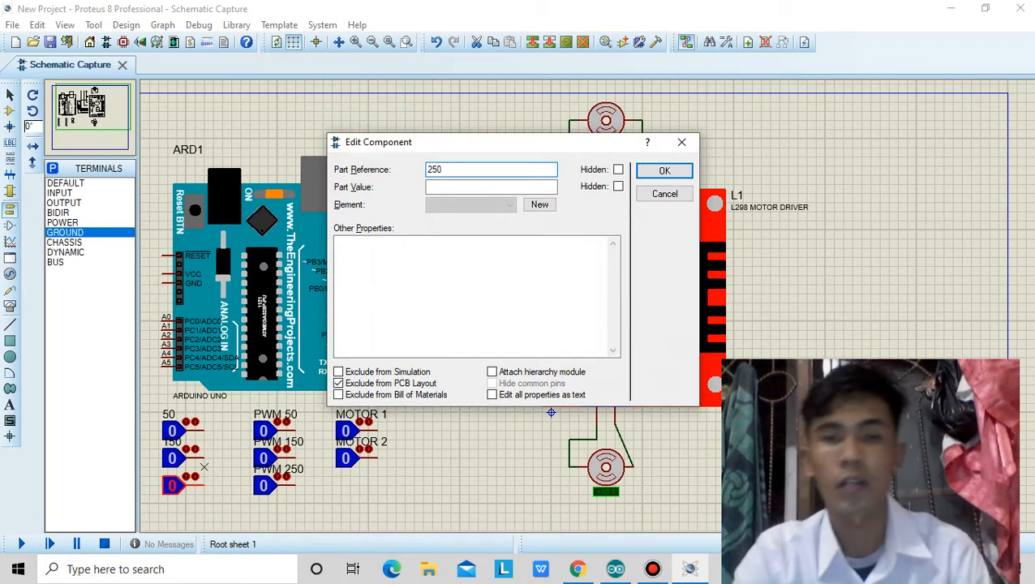
key(Return)
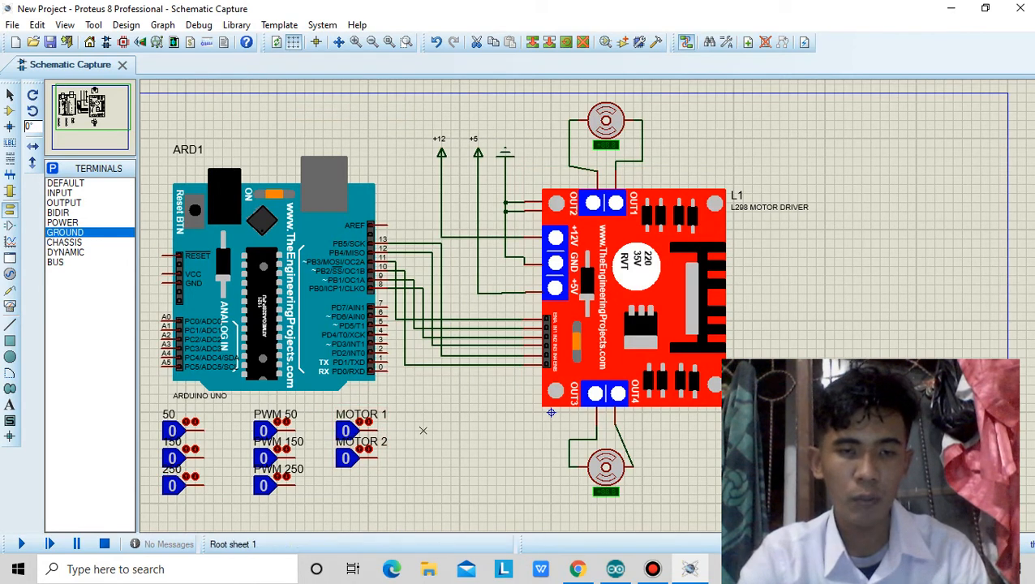
Wire the MOTOR 1 logic state to Arduino pin 1 and the MOTOR 2 logic state to pin 2.
click(377, 430)
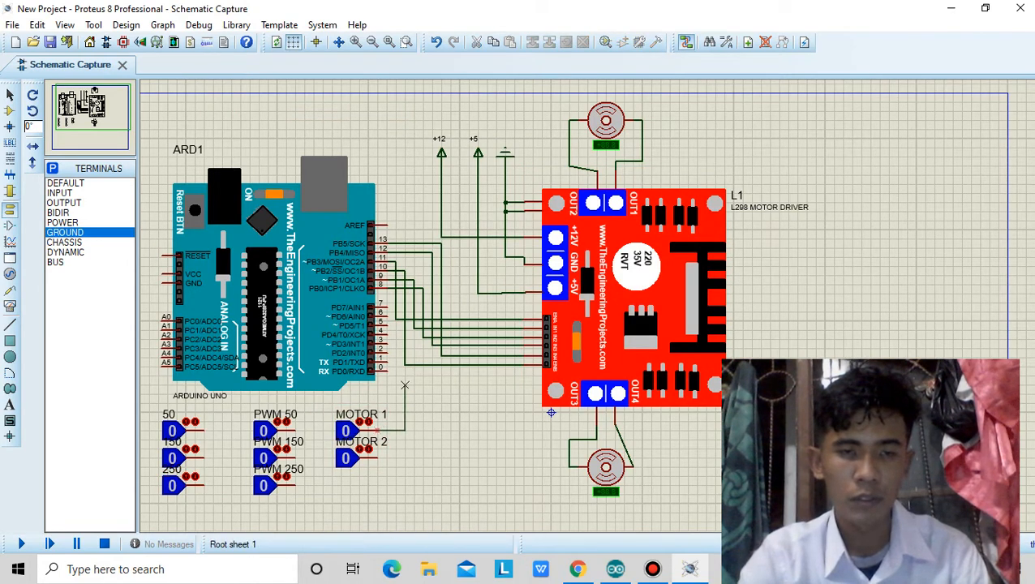
click(387, 360)
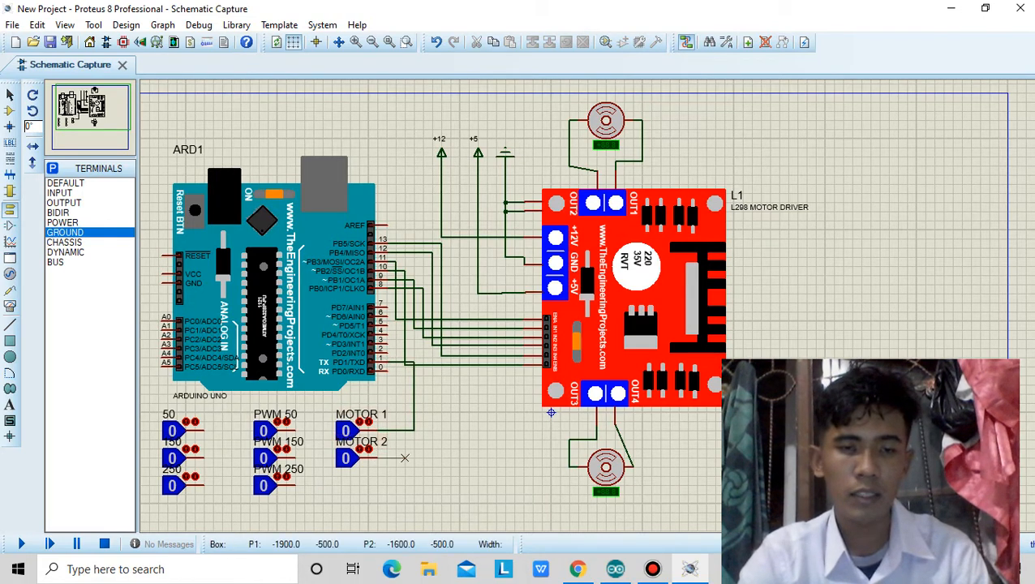
click(377, 457)
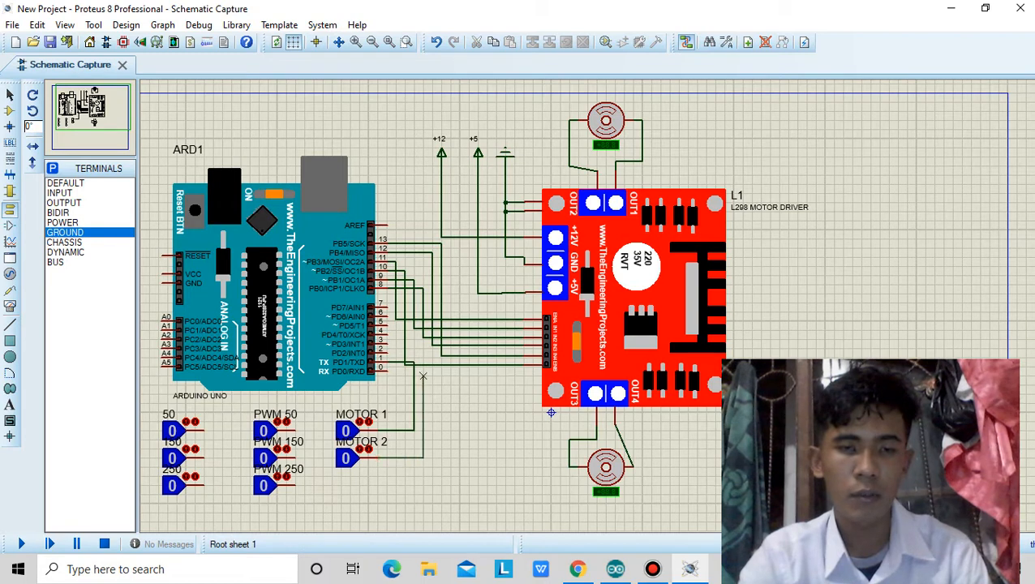
click(387, 353)
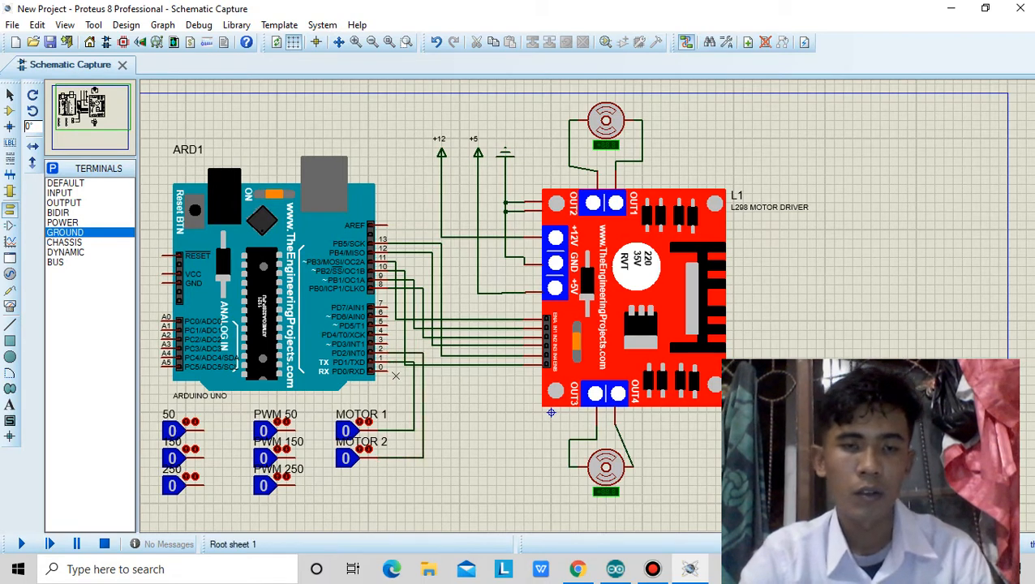
Wire the PWM 50, PWM 150 and PWM 250 logic states to Arduino pins 3, 4 and 5 respectively.
click(295, 431)
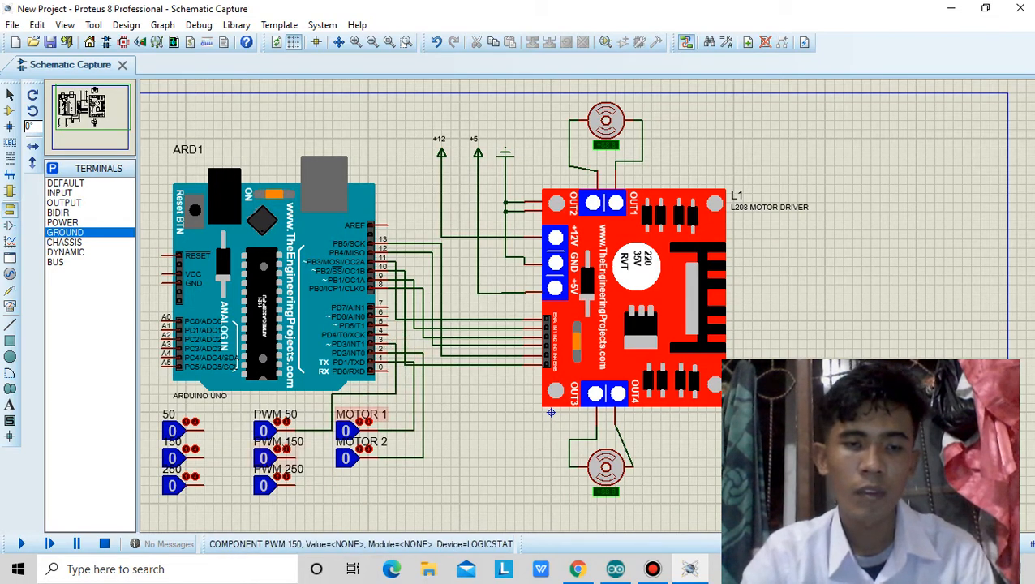
click(296, 459)
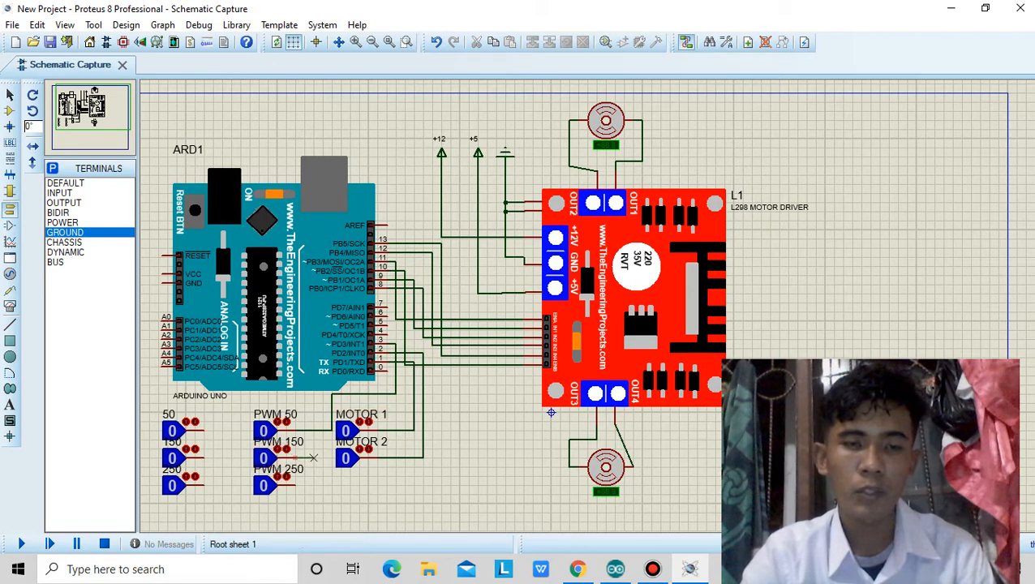
click(388, 334)
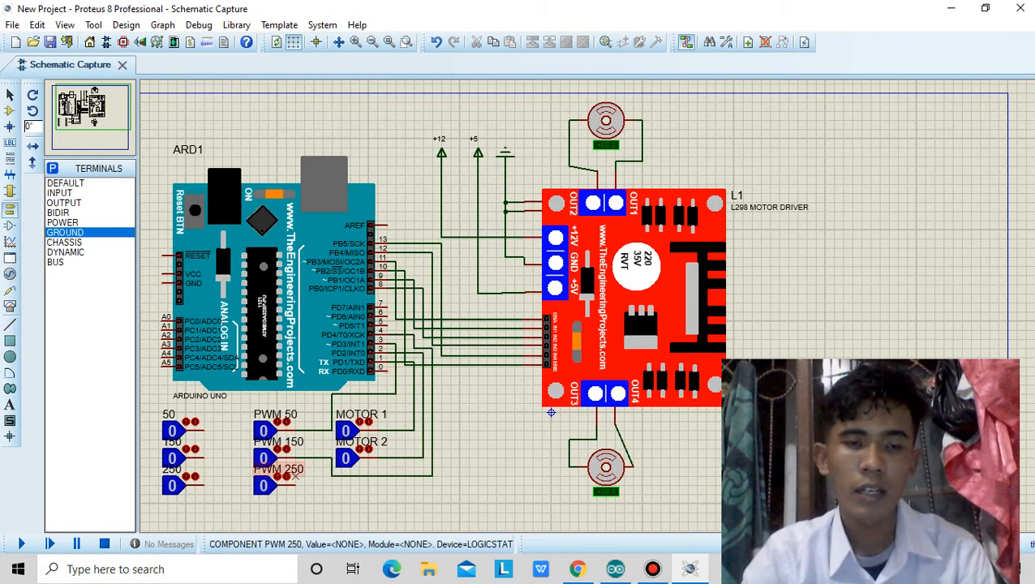
click(295, 485)
click(295, 486)
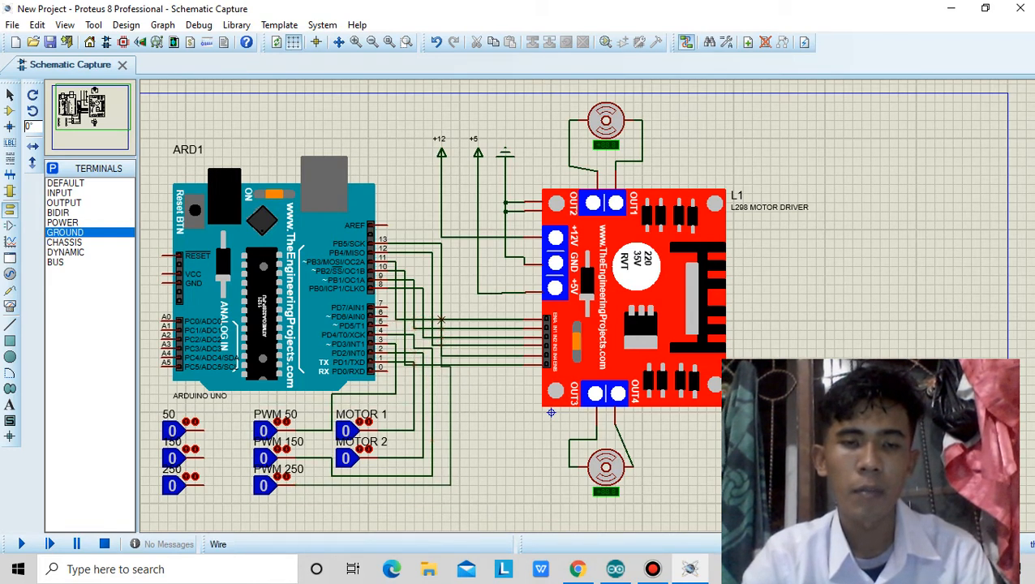
click(388, 325)
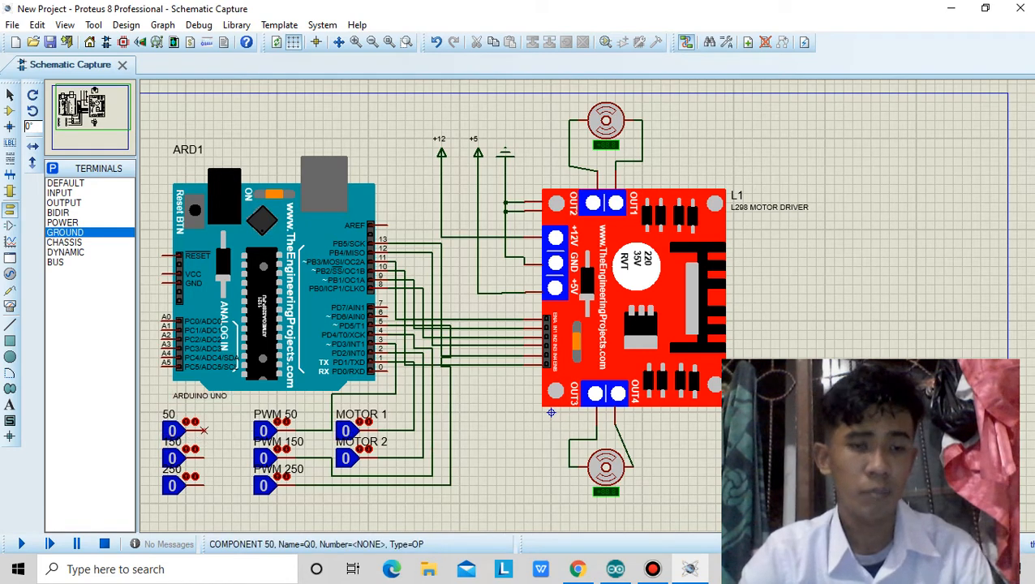
Wire the 50, 150 and 250 logic states to Arduino analog pins A3, A4 and A5 respectively.
click(203, 431)
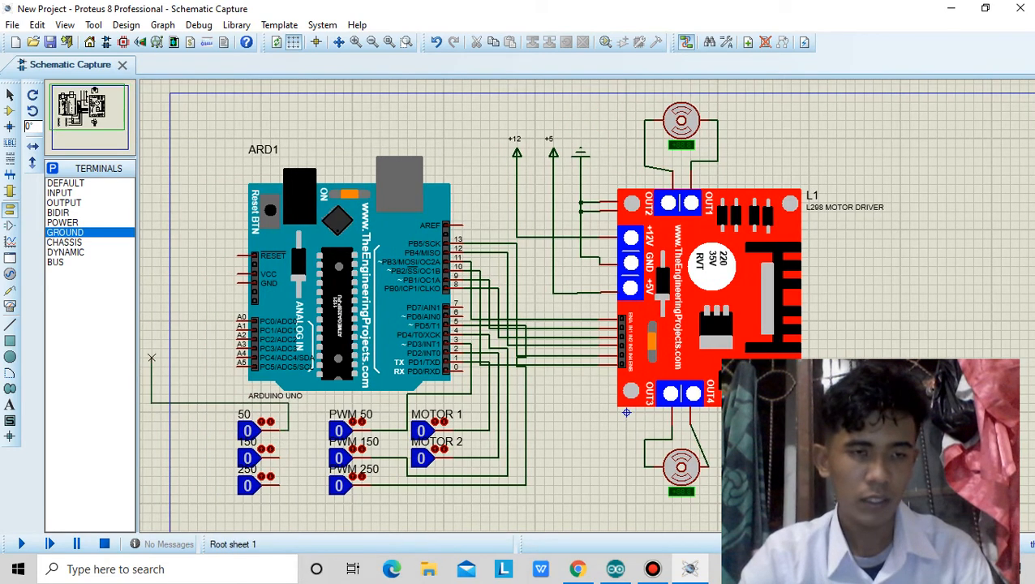
click(236, 348)
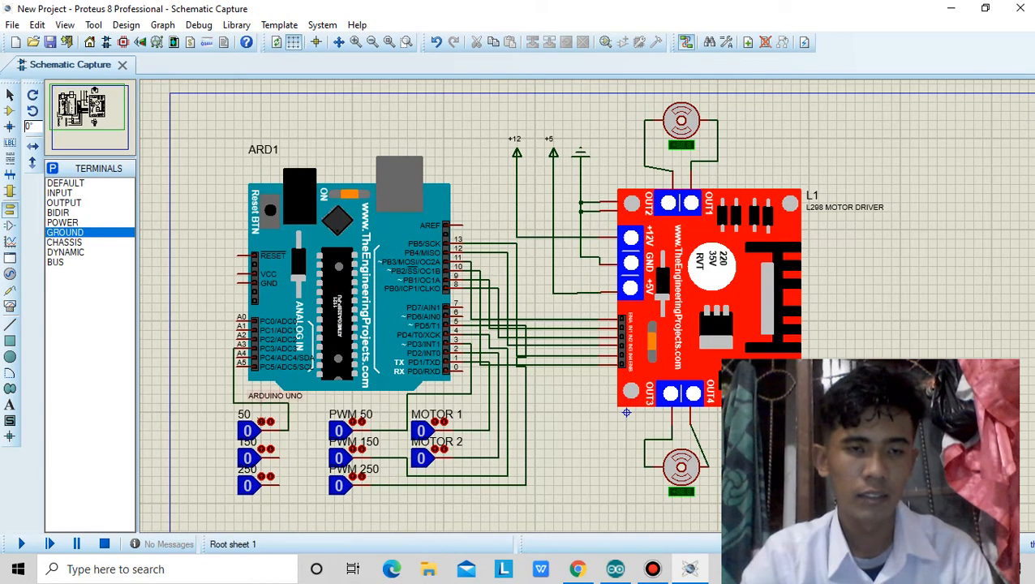
click(283, 459)
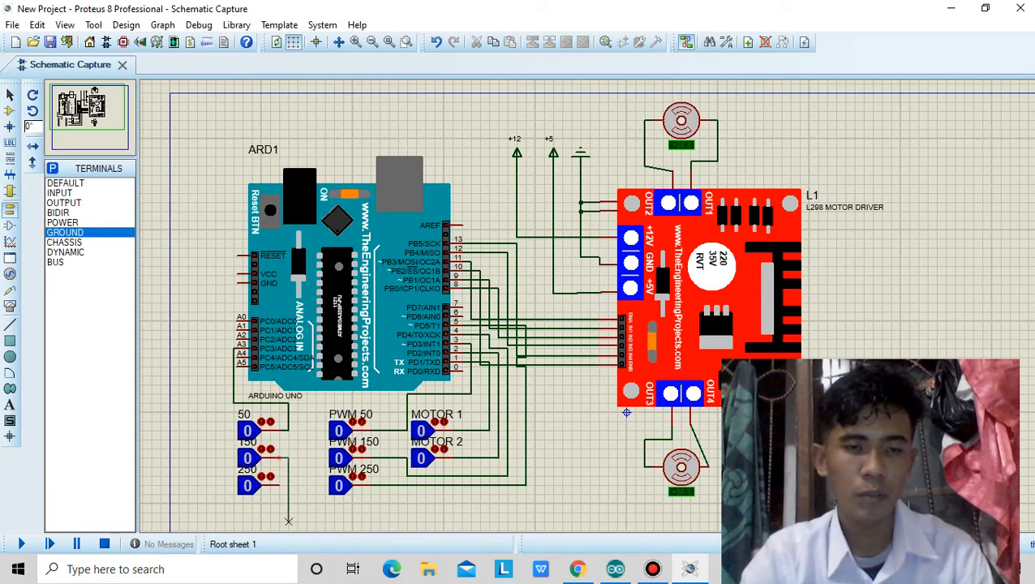
click(237, 356)
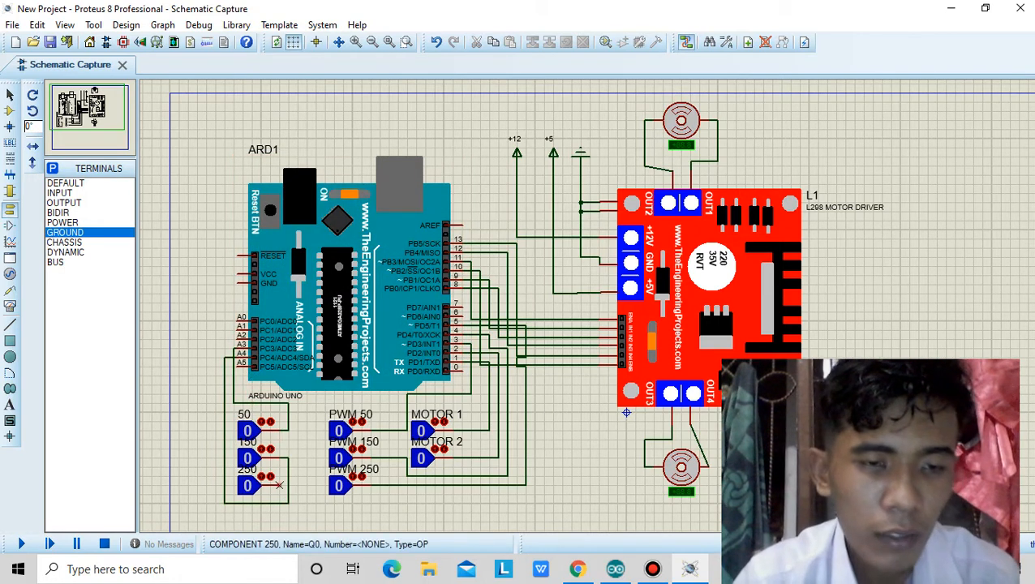
click(279, 492)
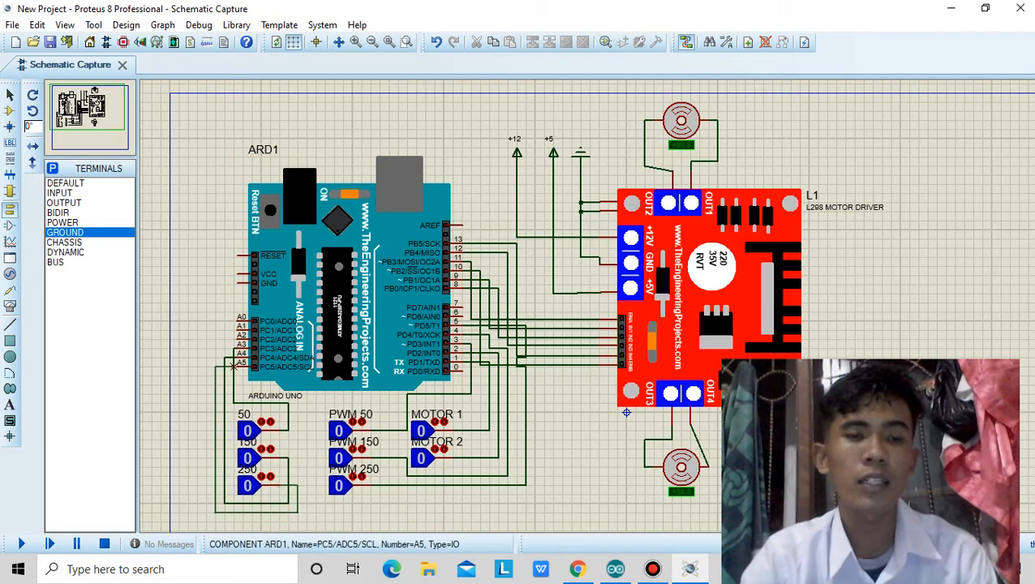
click(237, 362)
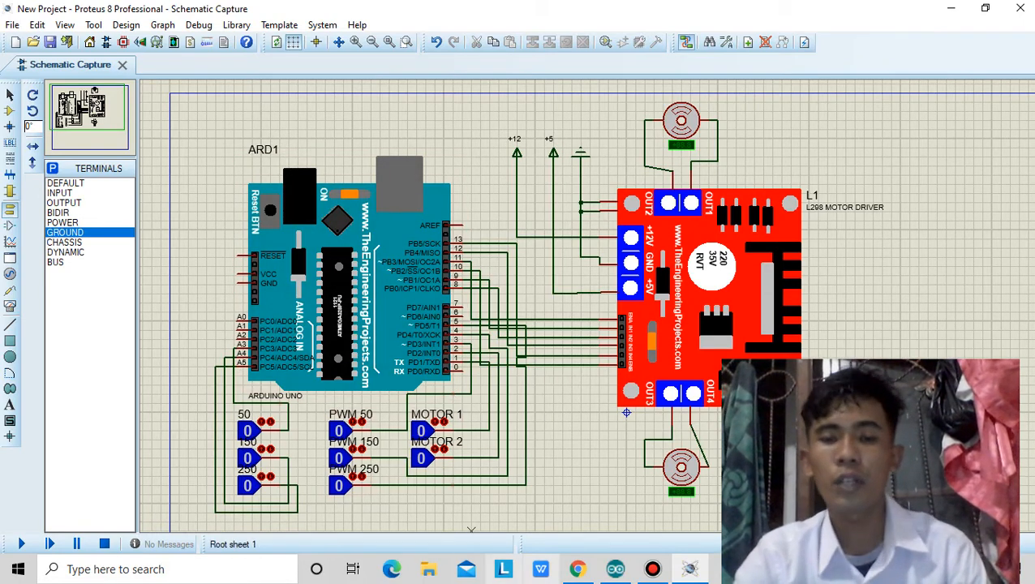
Switch to the Arduino IDE and review the pin assignments, setup and loop code of the TUGAS_BESAR sketch beside the schematic.
mouse_move(615, 569)
click(616, 495)
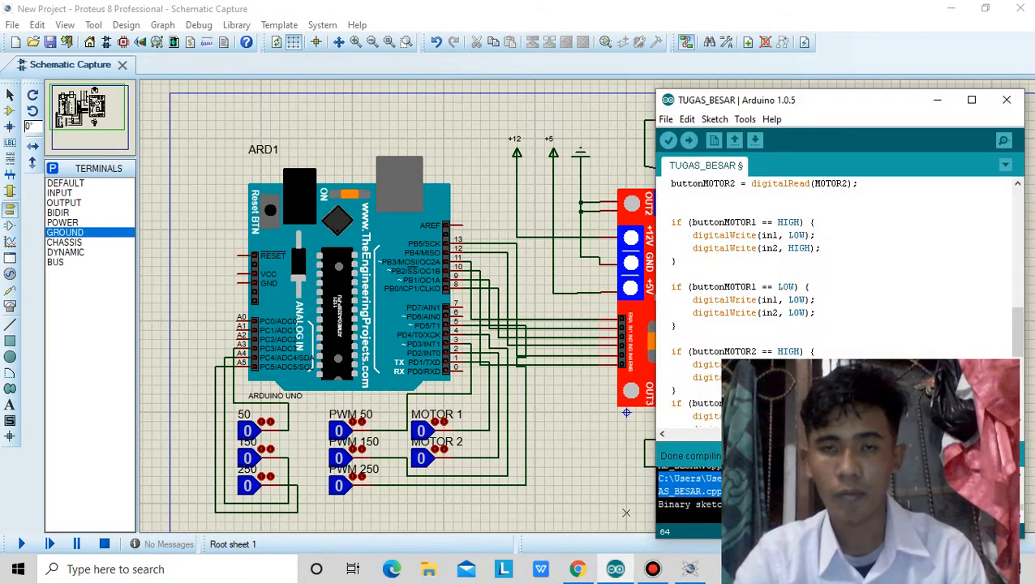
drag(830, 100, 441, 90)
scroll(446, 292, up, 5)
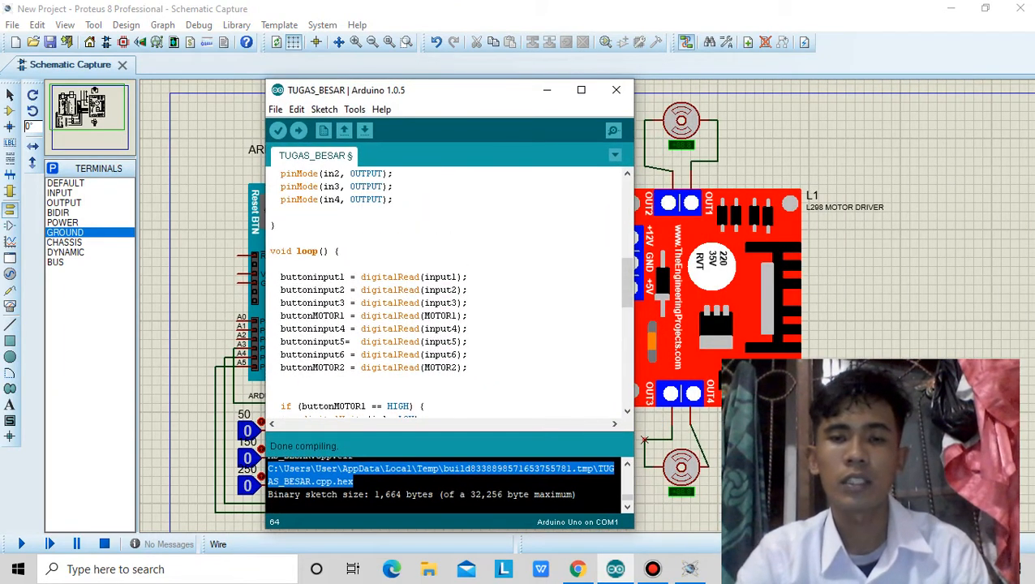
scroll(447, 292, up, 10)
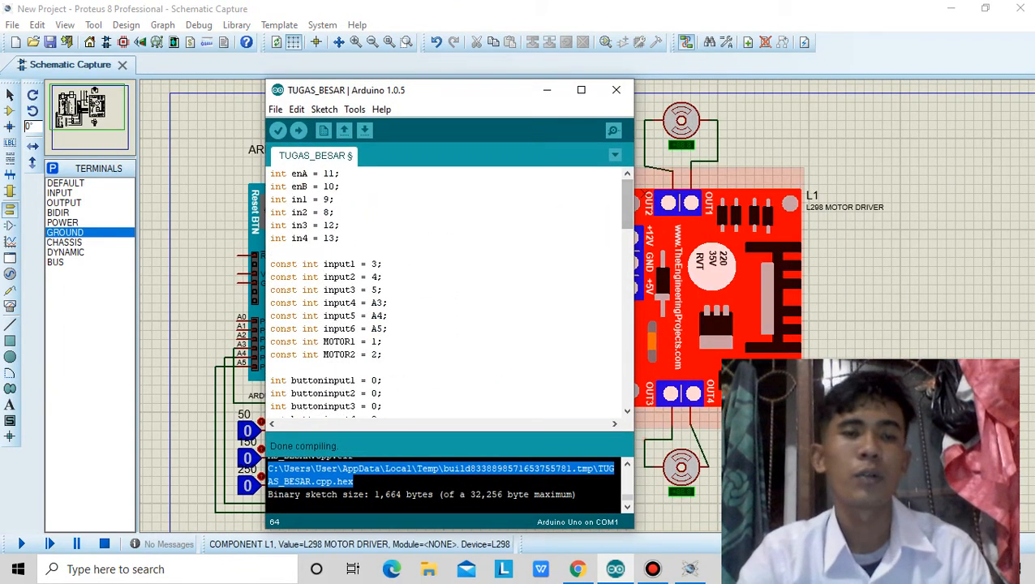
drag(466, 92, 245, 100)
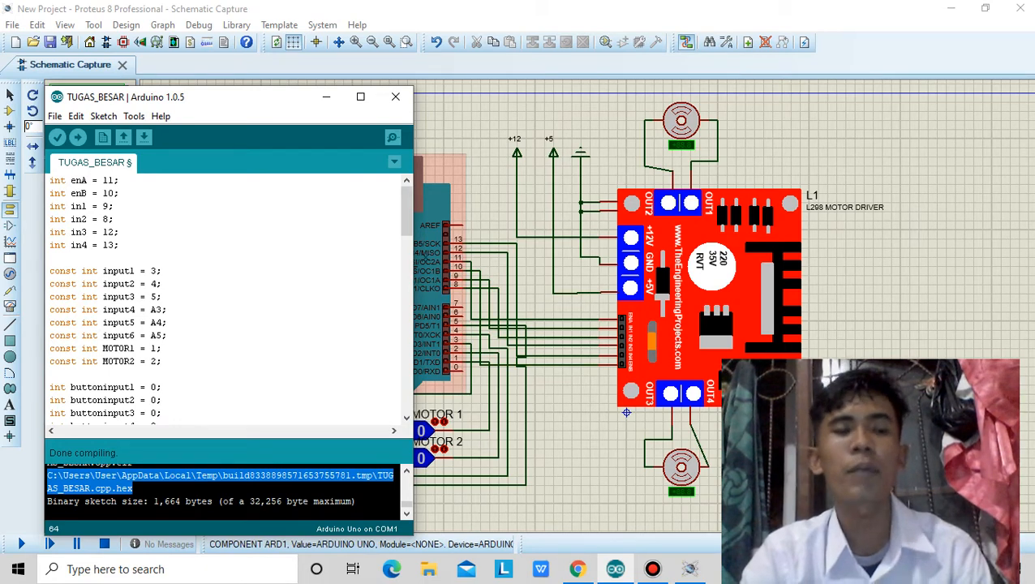
scroll(225, 300, down, 6)
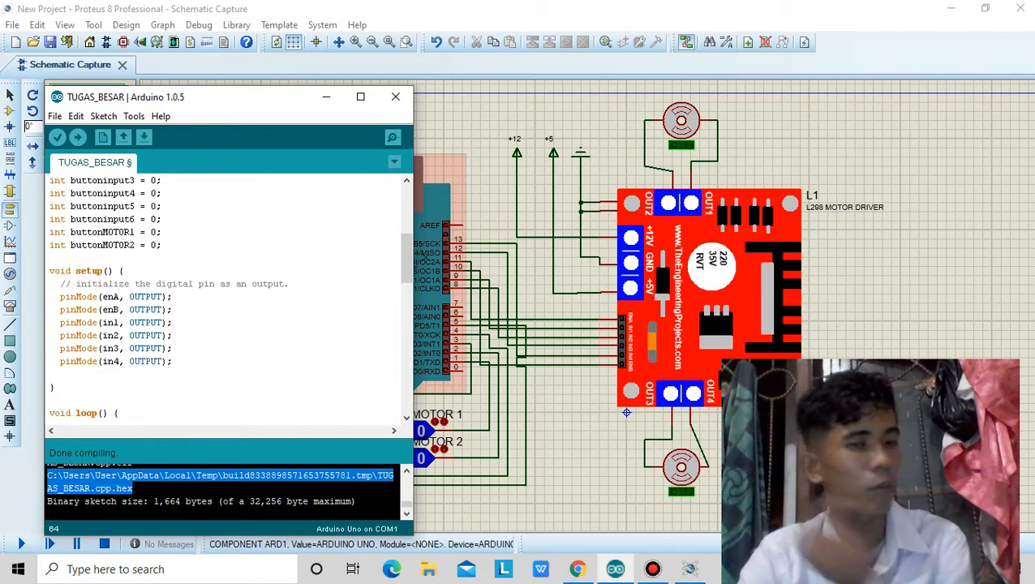
scroll(225, 300, down, 7)
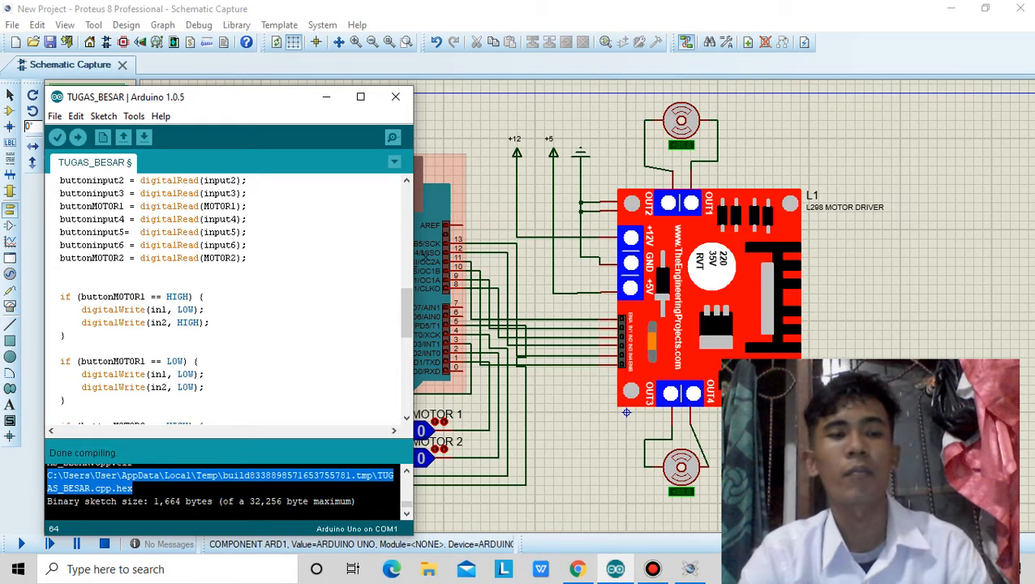
Compile the TUGAS_BESAR sketch and copy the path of its TUGAS_BESAR.cpp.hex file from the compiler output.
click(56, 137)
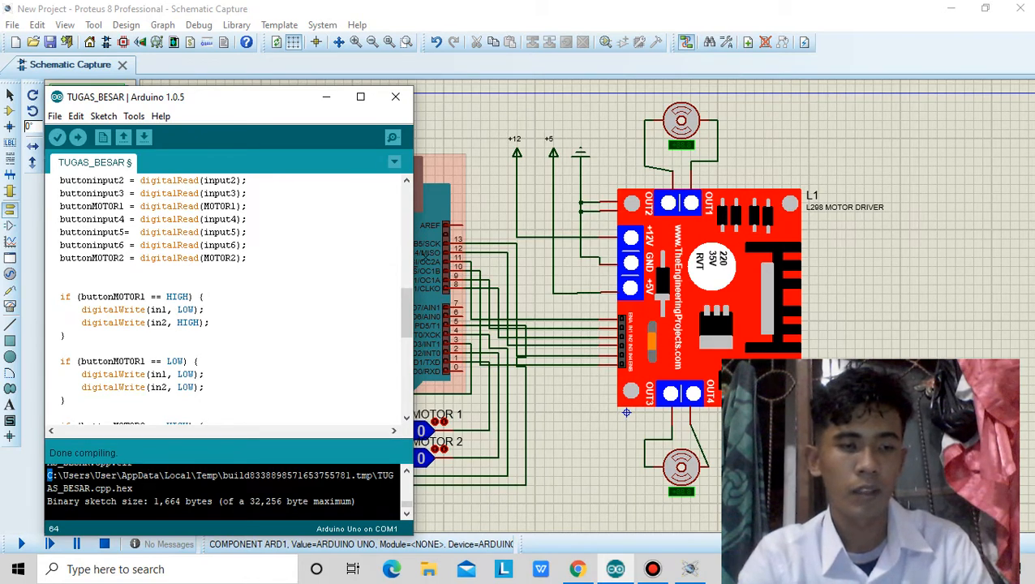
drag(48, 476, 132, 488)
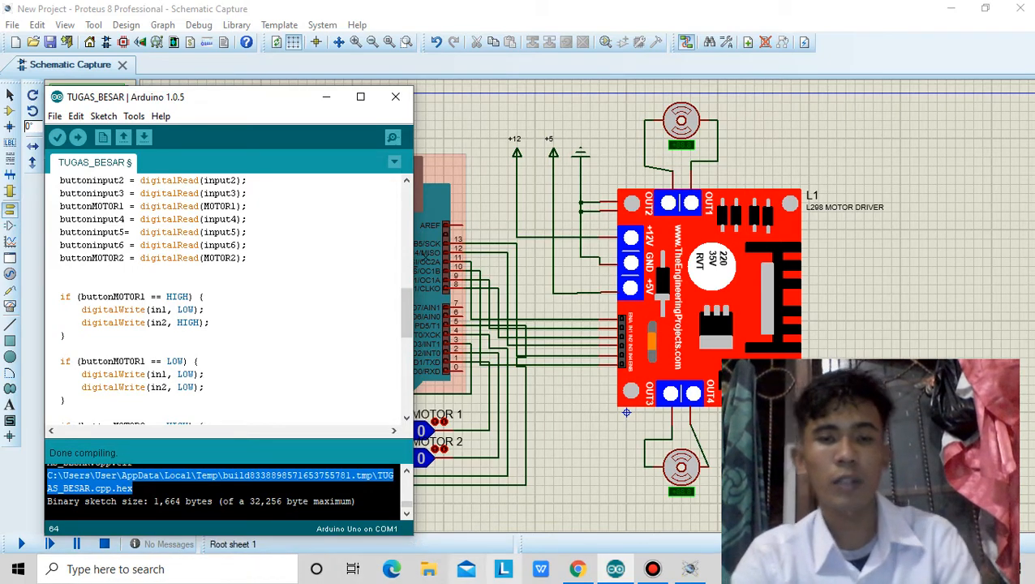
Return to Proteus and set the Arduino Uno's program file to the copied TUGAS_BESAR.cpp.hex path.
click(554, 467)
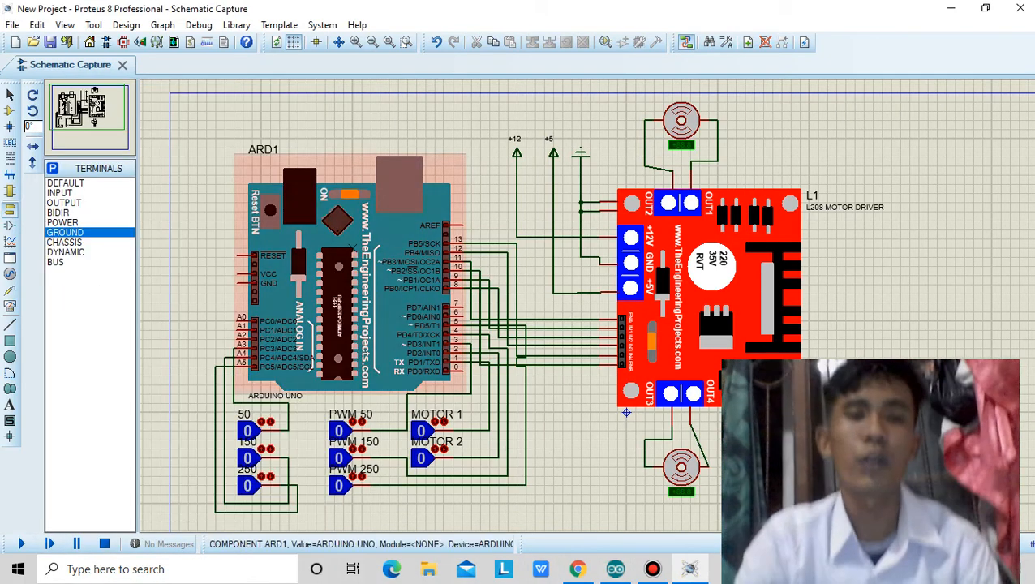
double_click(353, 248)
click(510, 149)
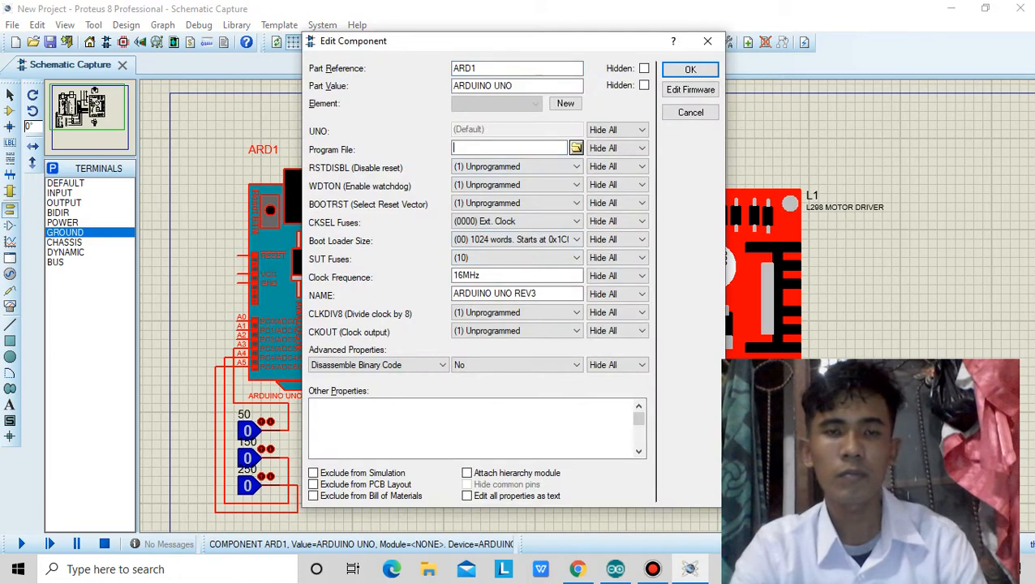
key(ctrl+v)
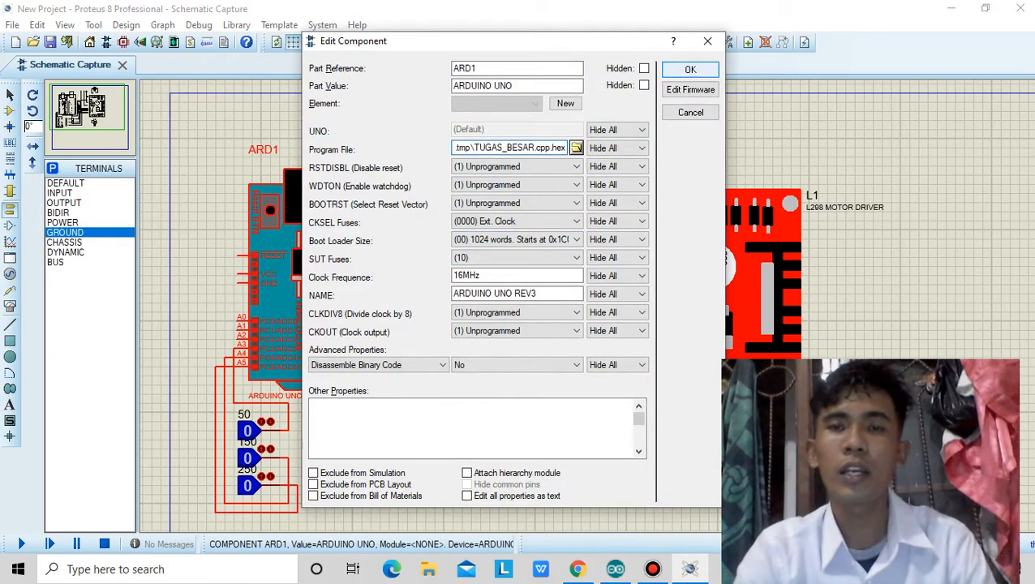
click(690, 70)
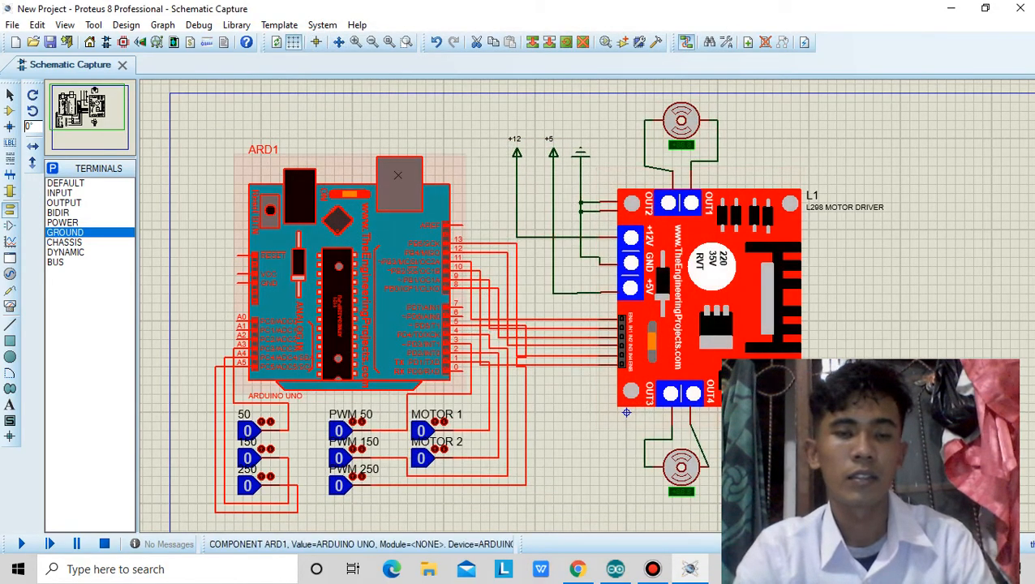
click(469, 147)
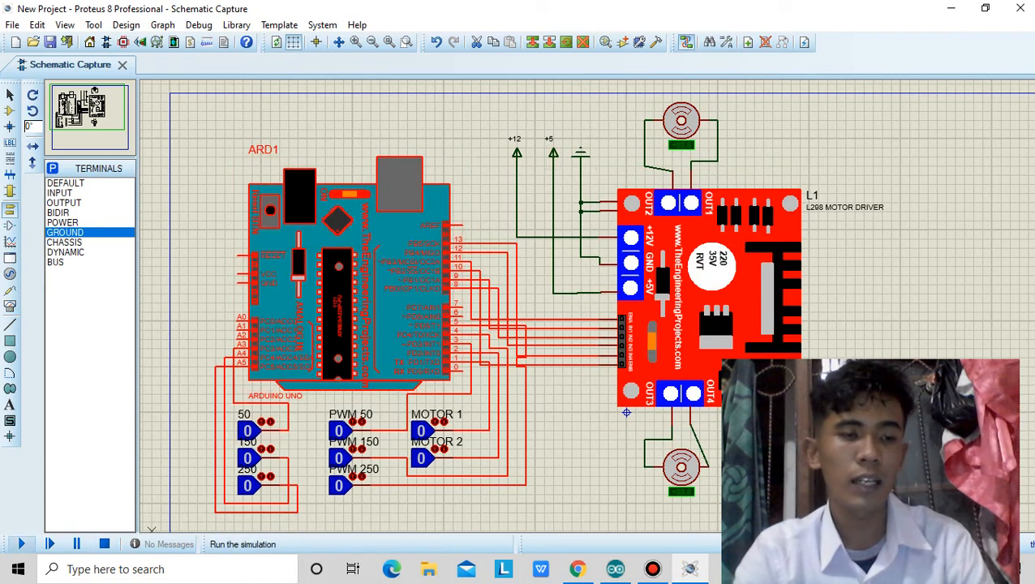
Run the simulation and examine the Arduino, motor driver, motors and logic states in the schematic.
click(21, 544)
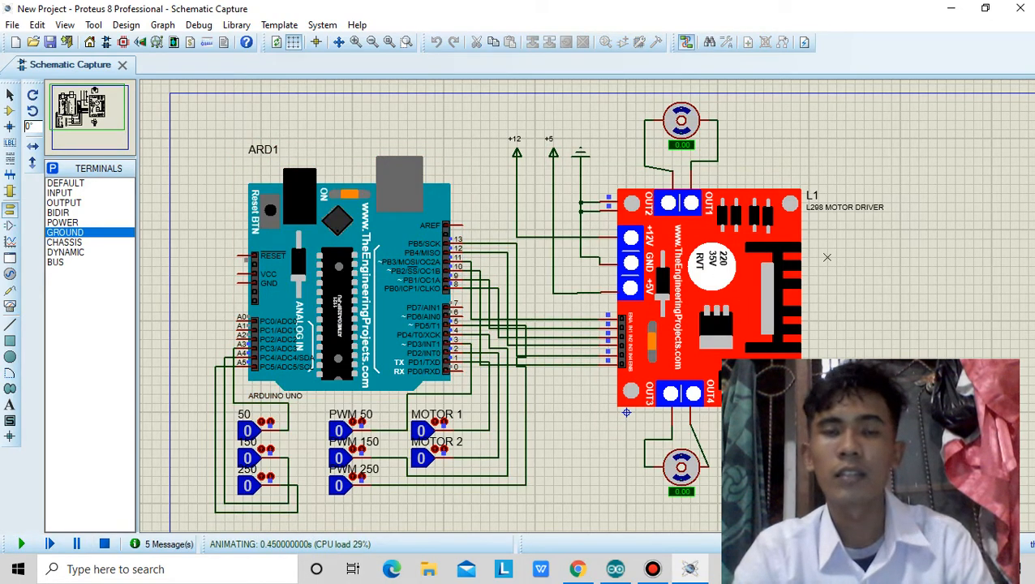
scroll(827, 257, down, 1)
scroll(673, 268, up, 1)
scroll(588, 307, down, 1)
scroll(584, 307, up, 1)
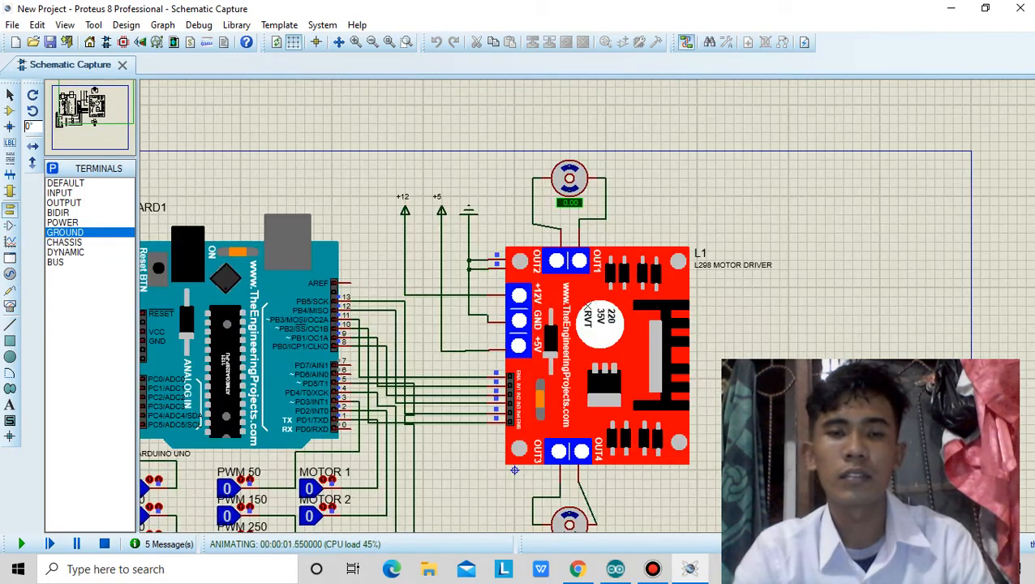
click(99, 102)
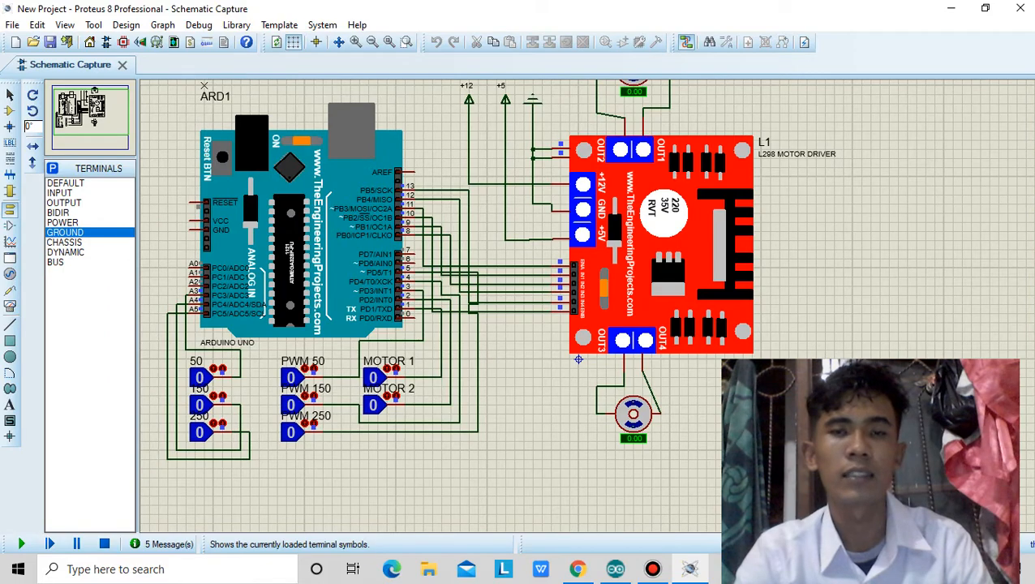
scroll(387, 180, down, 1)
scroll(423, 206, up, 1)
scroll(587, 306, down, 1)
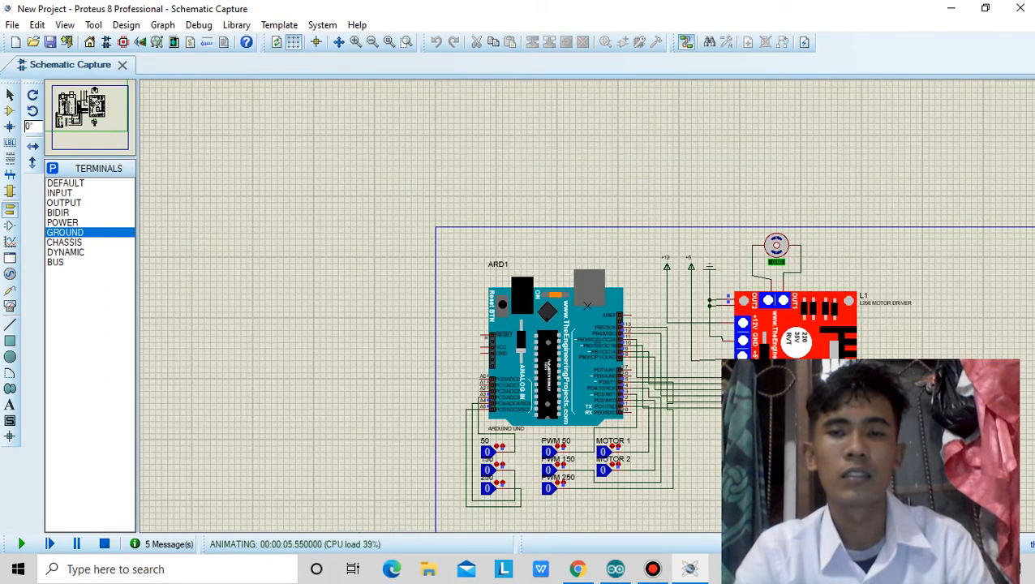
scroll(587, 306, down, 1)
scroll(588, 306, up, 3)
click(64, 92)
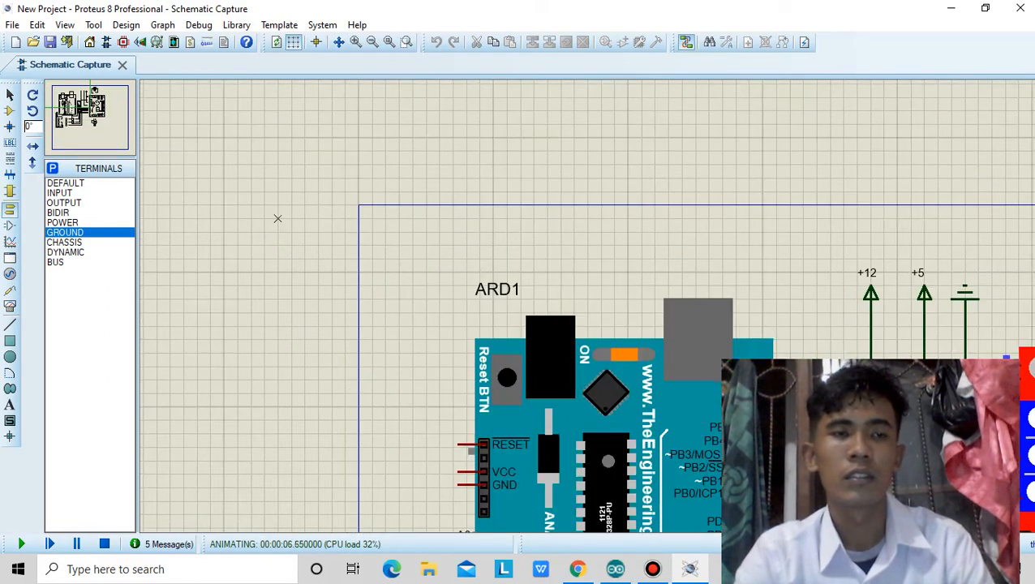
scroll(587, 306, down, 1)
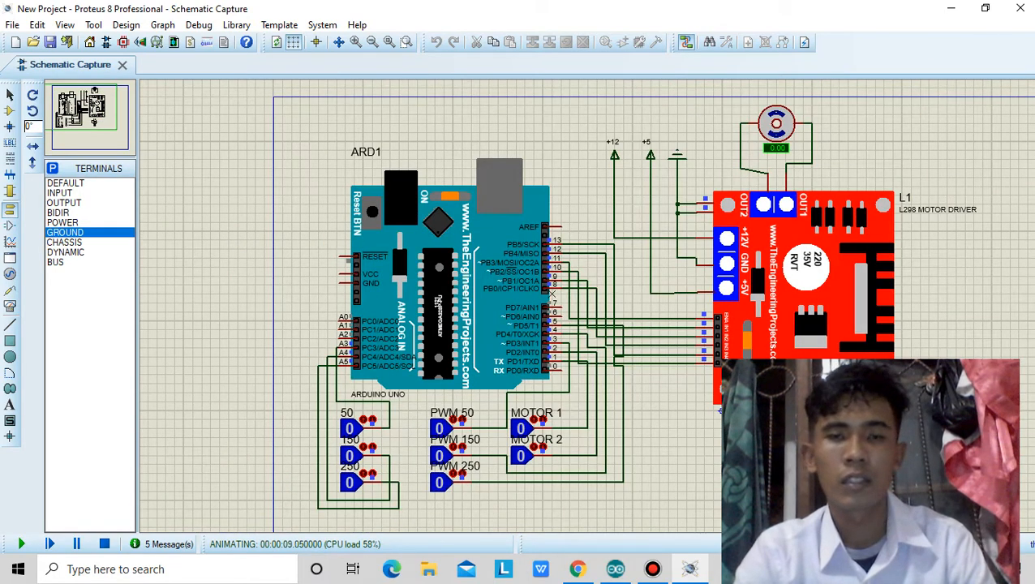
drag(719, 411, 650, 381)
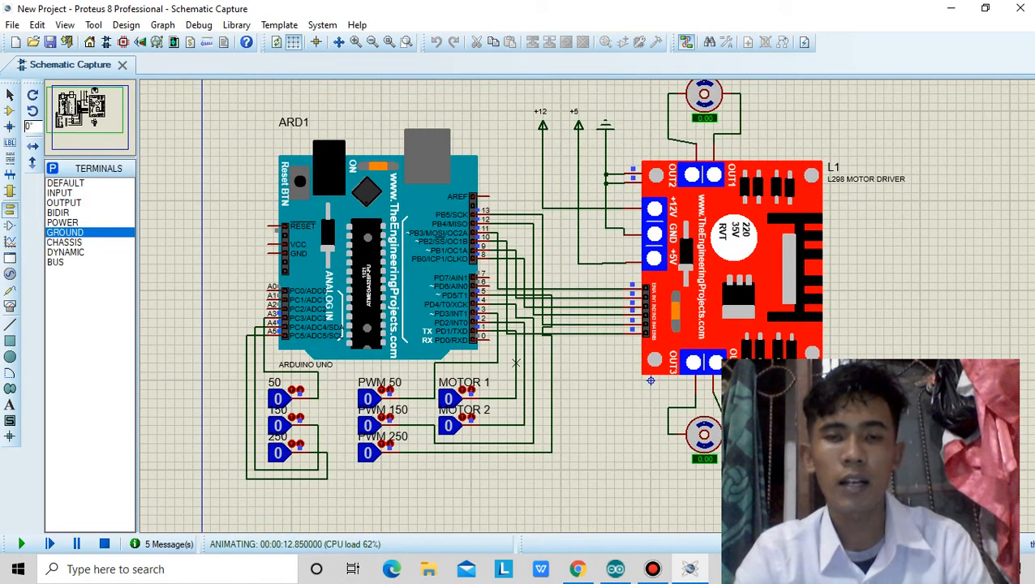
Test the first motor by setting the MOTOR 1 and PWM 150 logic states to 1 before returning both to 0.
click(447, 398)
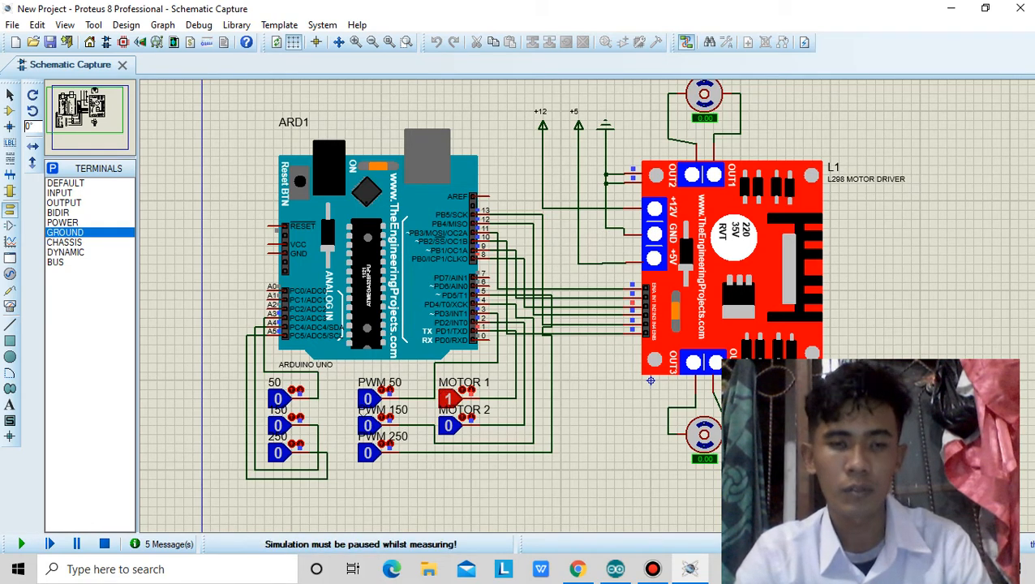
click(368, 425)
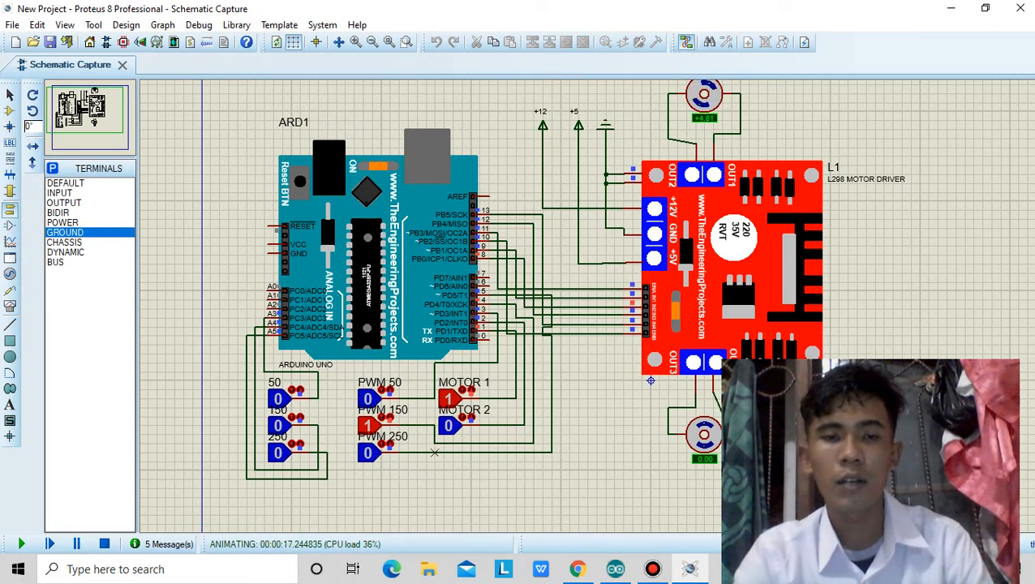
click(370, 425)
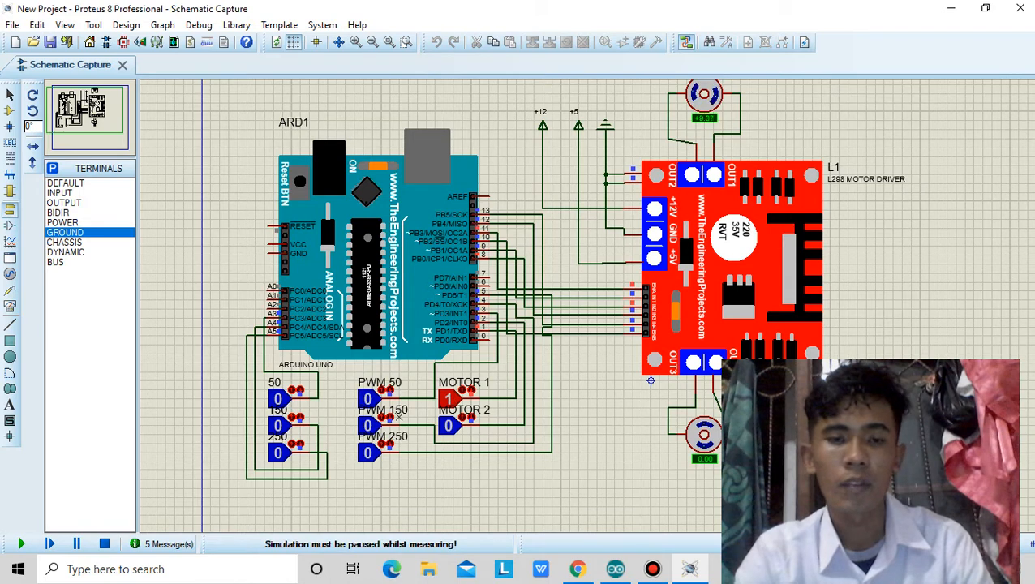
click(449, 397)
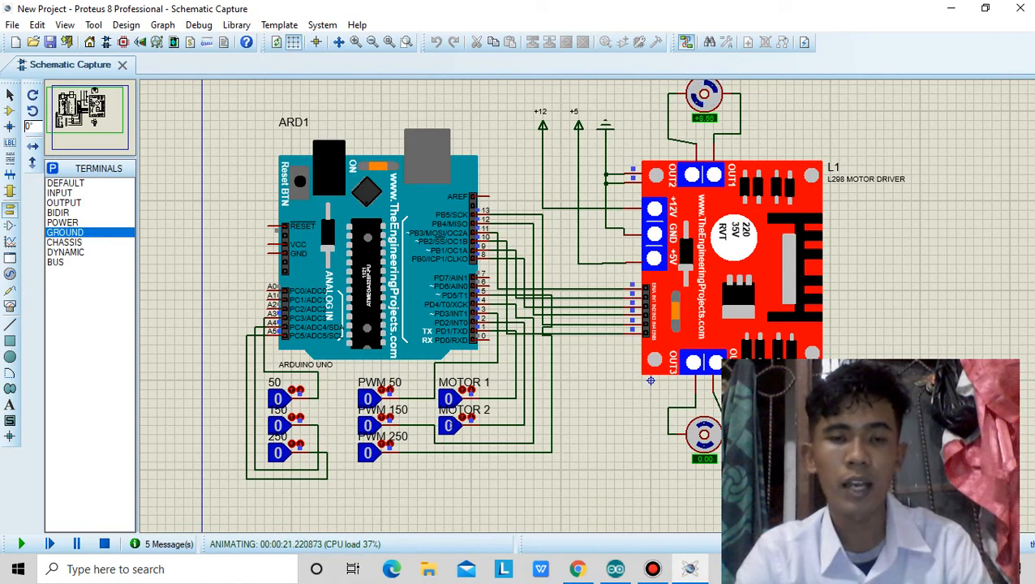
Test the second motor by setting the MOTOR 2 and 250 logic states to 1.
click(448, 425)
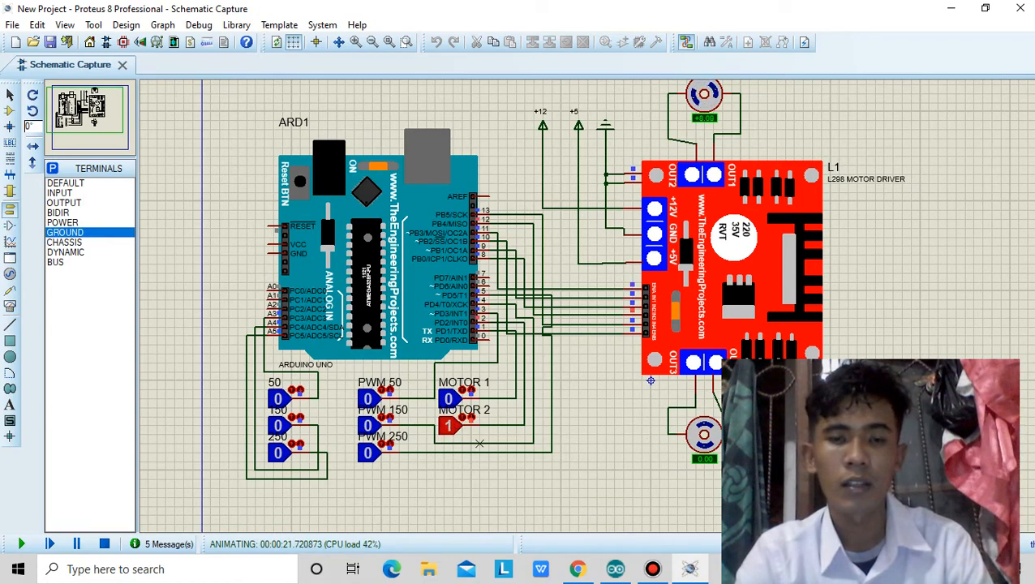
click(279, 453)
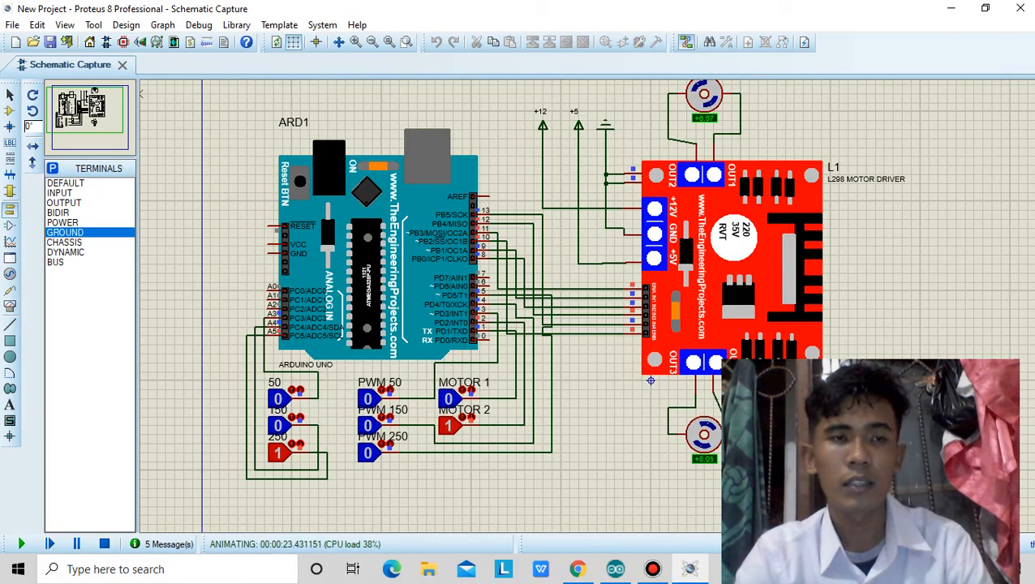
click(94, 114)
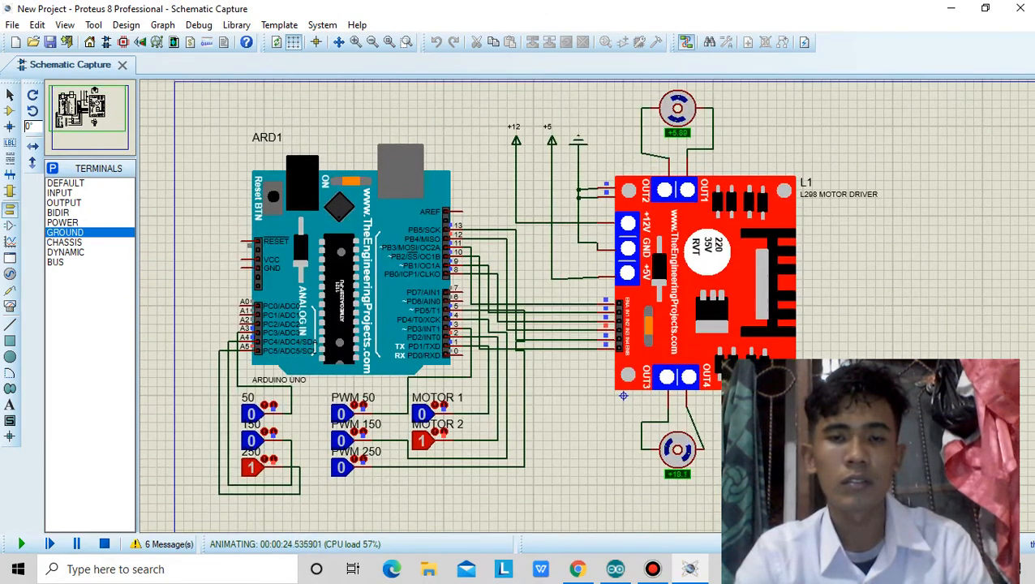